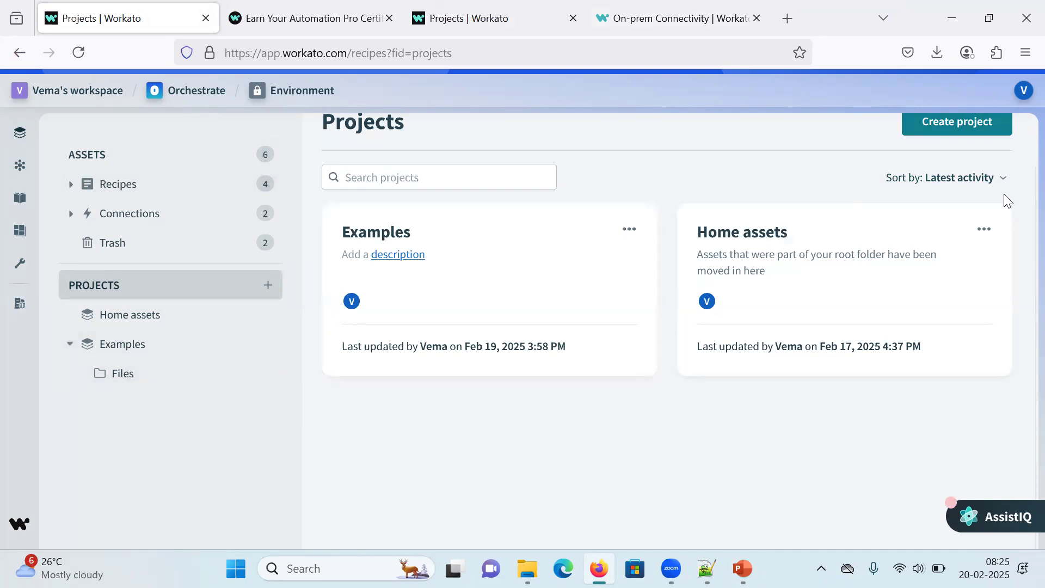
Review the recipes stored in the Files folder of the Examples project
{"action": "scroll", "coordinate": [987, 163], "scroll_direction": "up", "scroll_amount": 1}
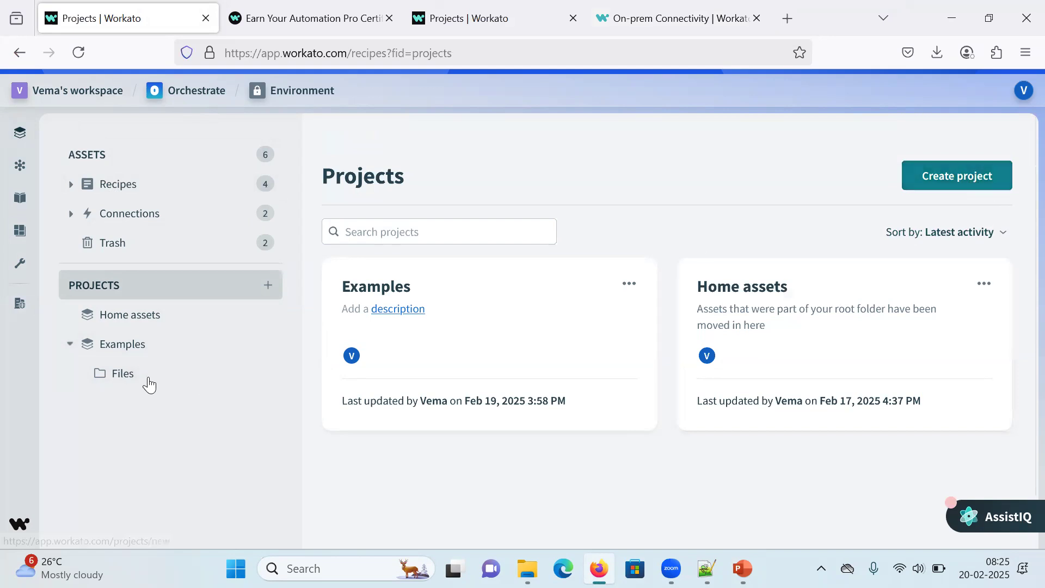
{"action": "left_click", "coordinate": [178, 379]}
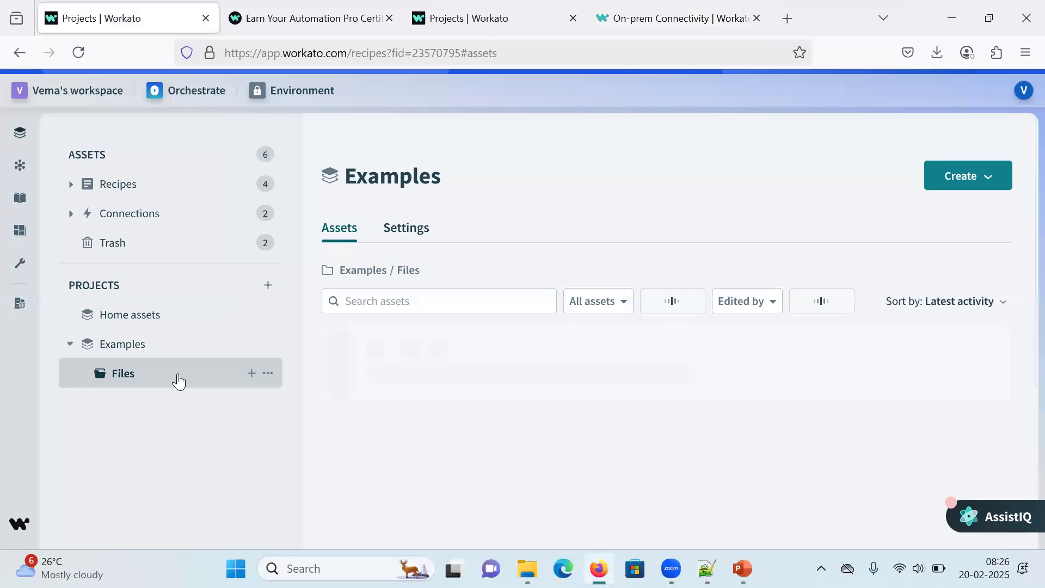
{"action": "scroll", "coordinate": [703, 348], "scroll_direction": "down", "scroll_amount": 2}
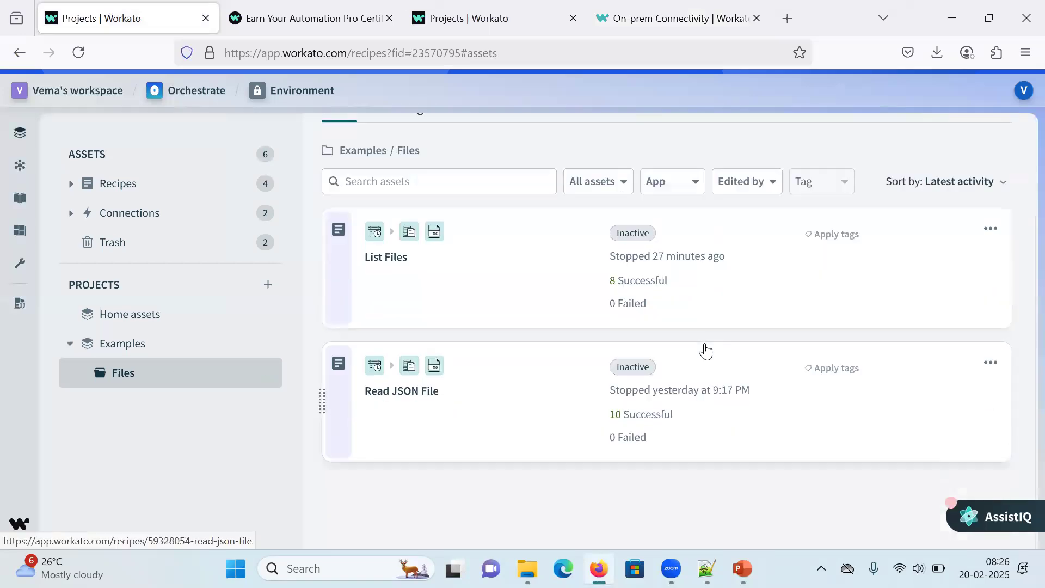
{"action": "scroll", "coordinate": [706, 353], "scroll_direction": "up", "scroll_amount": 2}
Review the workspace connections and the details of C:\Boomi BaseFolder Connection in the Examples project
{"action": "left_click", "coordinate": [144, 221]}
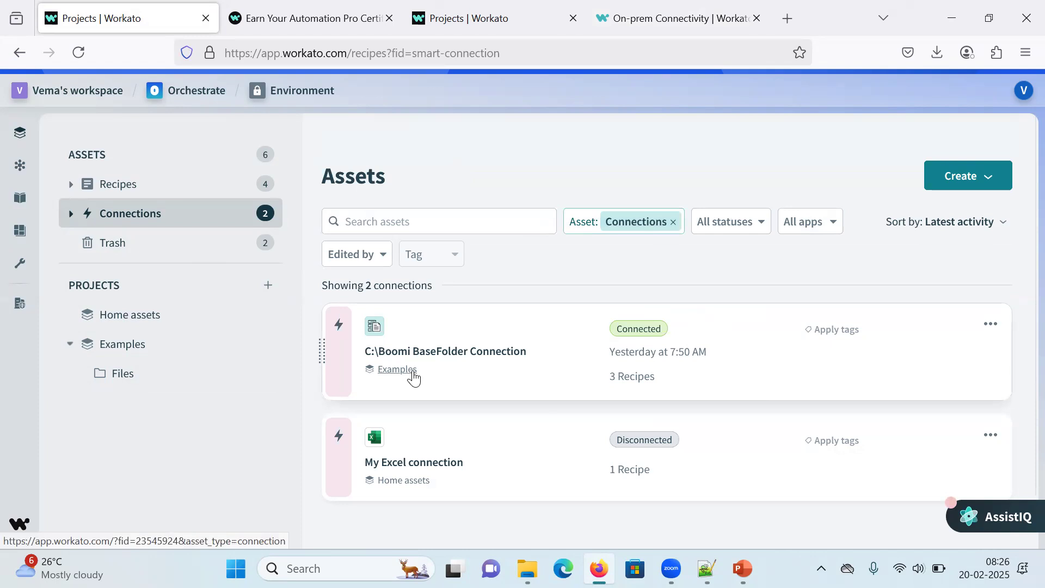
{"action": "left_click", "coordinate": [127, 352]}
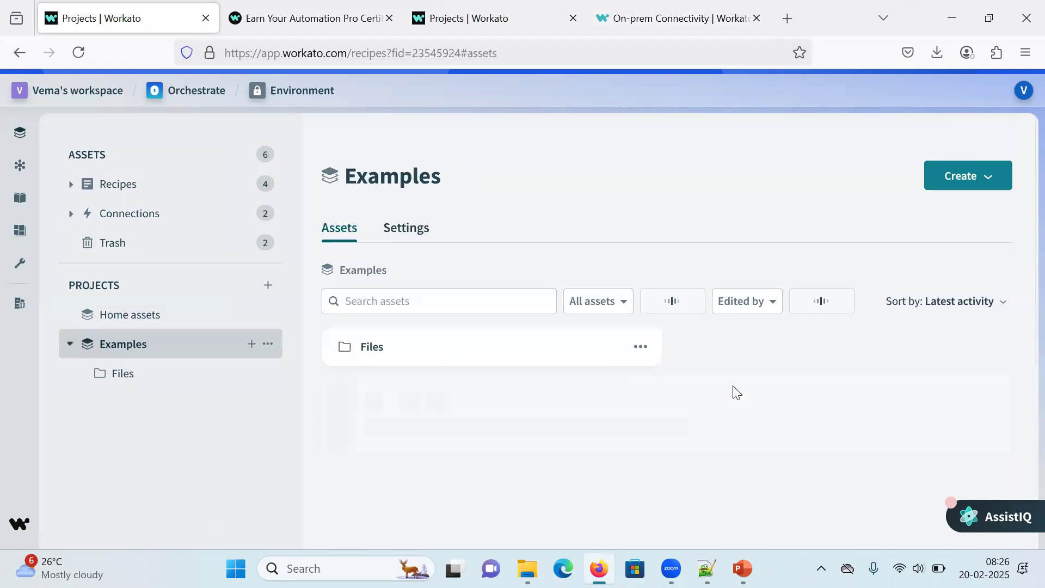
{"action": "scroll", "coordinate": [747, 393], "scroll_direction": "down", "scroll_amount": 4}
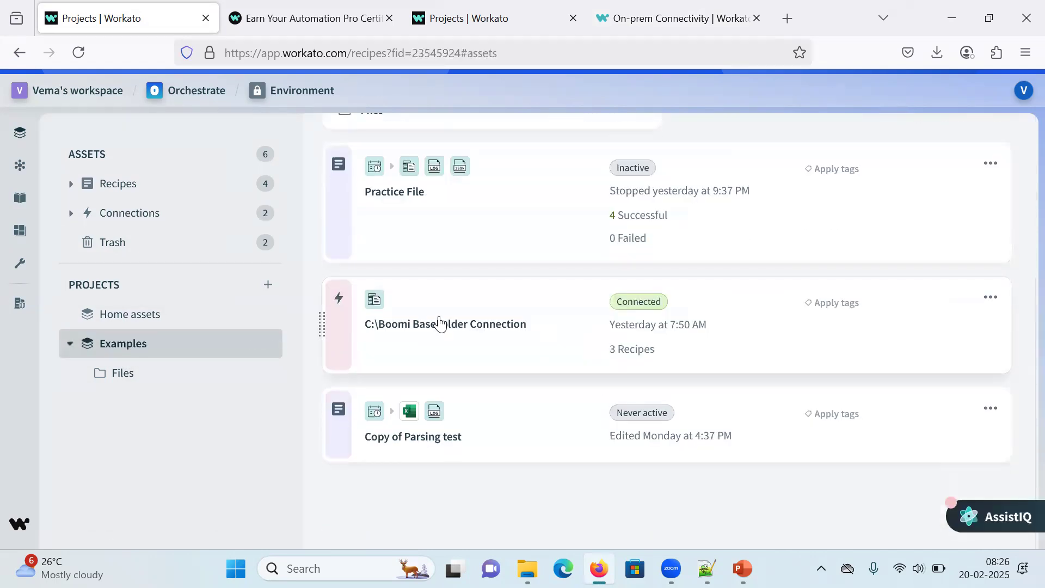
{"action": "left_click", "coordinate": [442, 322]}
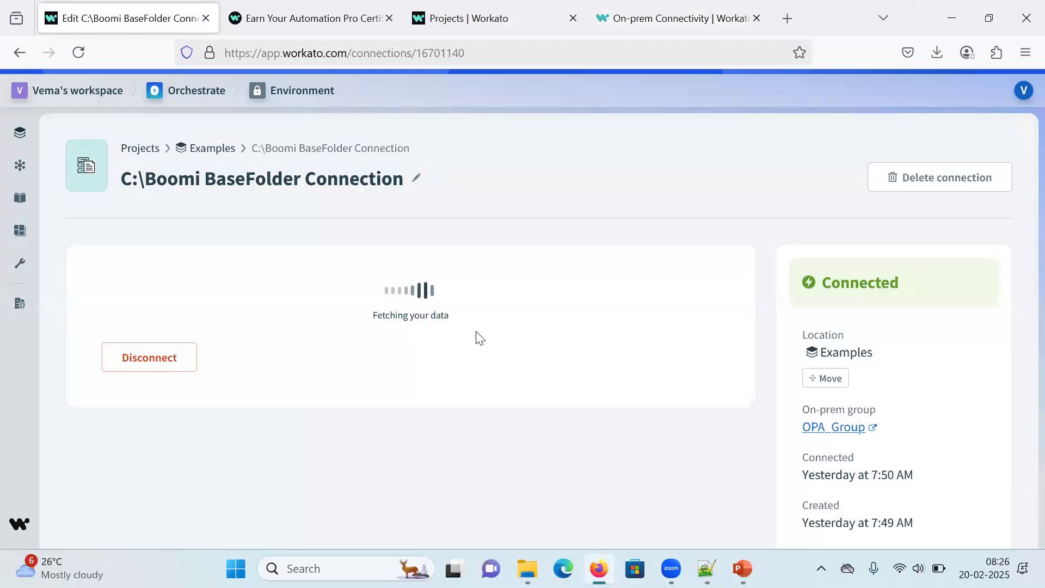
{"action": "left_click_drag", "start_coordinate": [128, 426], "coordinate": [171, 428]}
{"action": "left_click", "coordinate": [211, 148]}
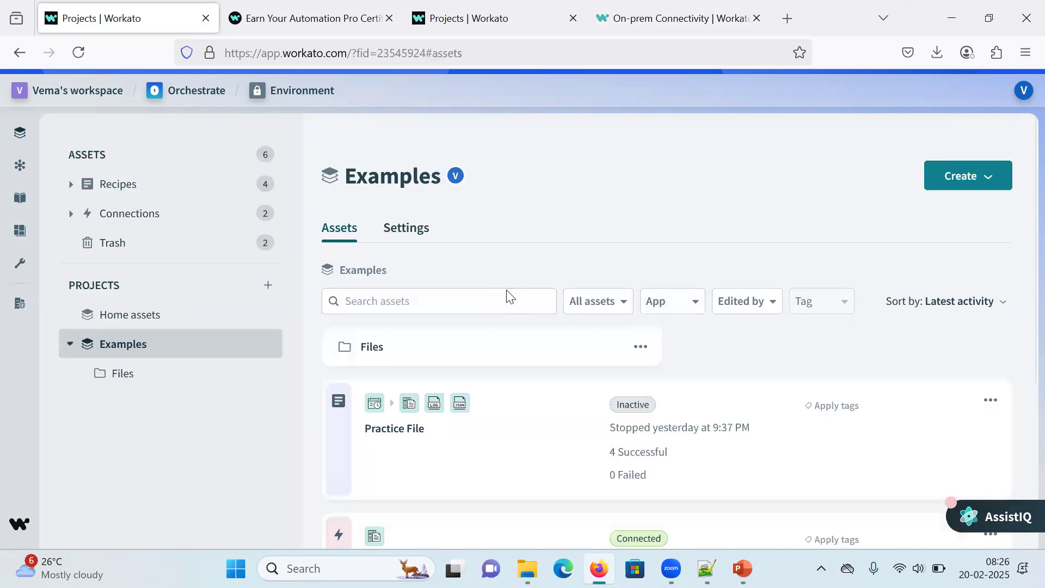
Open the Read JSON File recipe from the Files folder for editing
{"action": "scroll", "coordinate": [348, 354], "scroll_direction": "down", "scroll_amount": 2}
{"action": "left_click", "coordinate": [137, 384]}
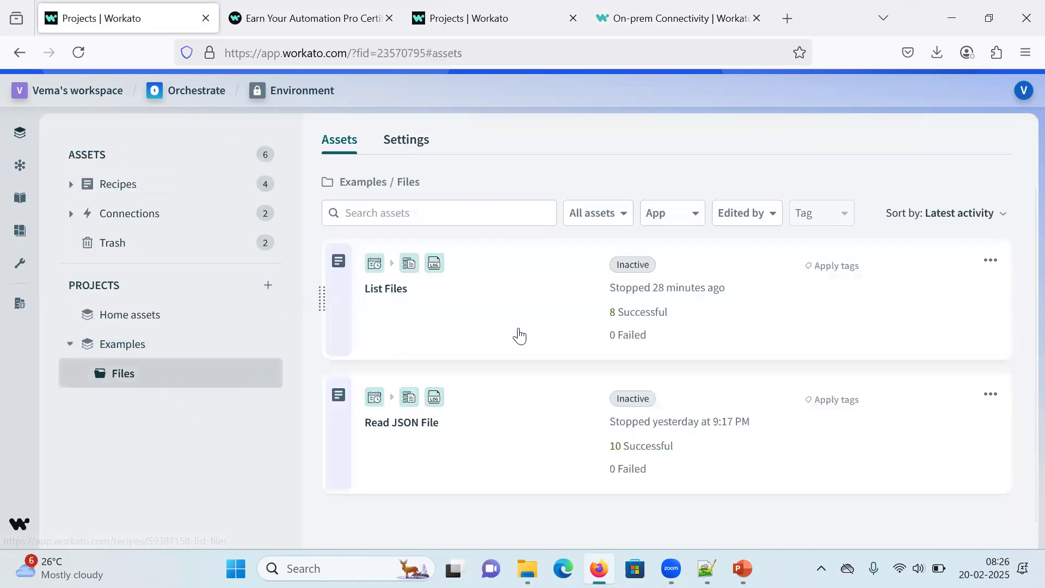
{"action": "scroll", "coordinate": [547, 329], "scroll_direction": "down", "scroll_amount": 1}
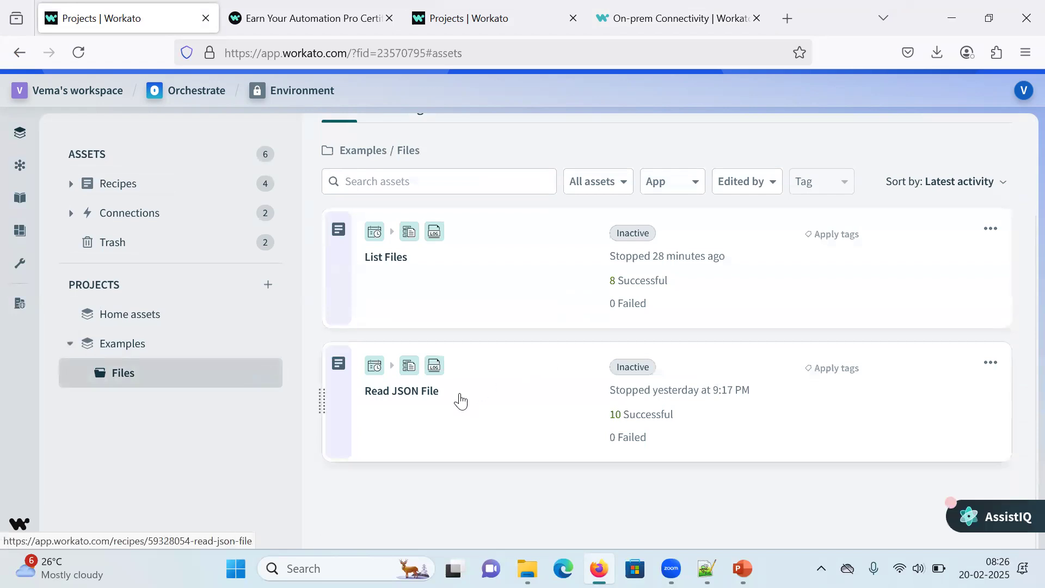
{"action": "left_click", "coordinate": [460, 400]}
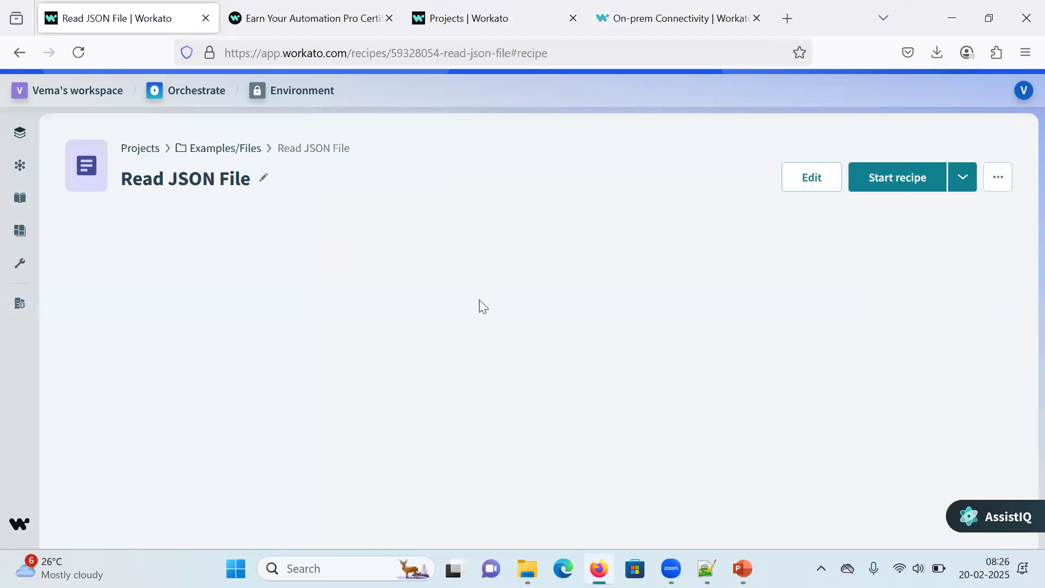
{"action": "scroll", "coordinate": [489, 294], "scroll_direction": "down", "scroll_amount": 1}
{"action": "scroll", "coordinate": [570, 459], "scroll_direction": "up", "scroll_amount": 3}
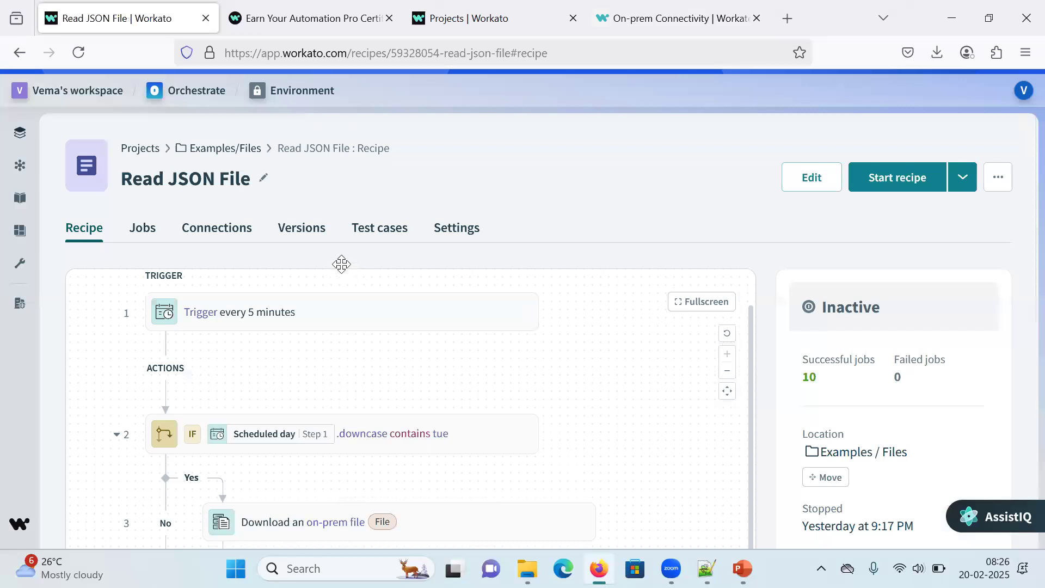
{"action": "left_click", "coordinate": [815, 184]}
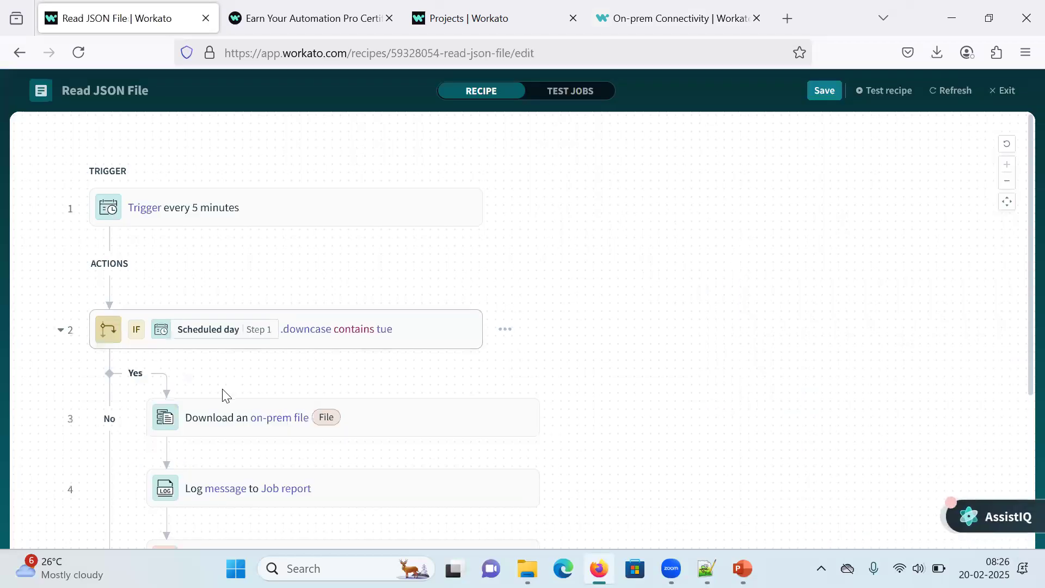
Copy the on-prem file download action from the IF branch and paste it directly after the trigger
{"action": "right_click", "coordinate": [254, 422]}
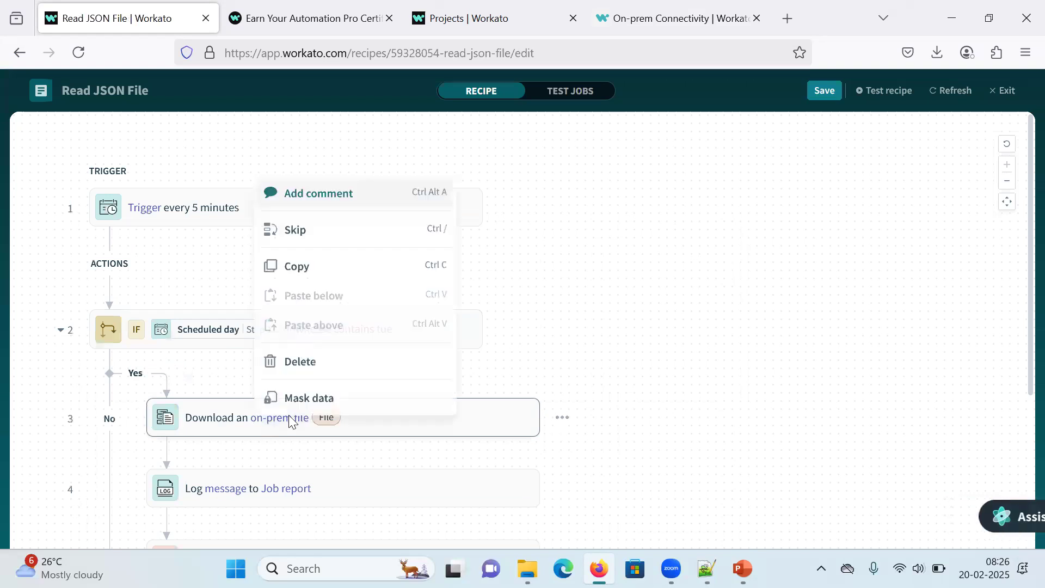
{"action": "left_click", "coordinate": [306, 278]}
{"action": "left_click", "coordinate": [314, 296]}
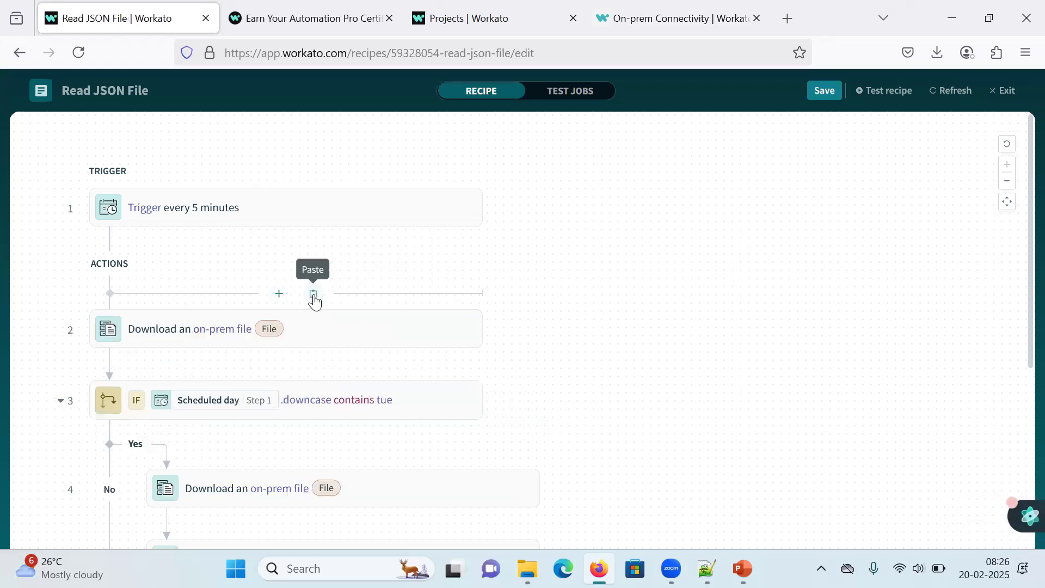
Set the IF block on the scheduled day to be skipped, then save and exit the recipe
{"action": "scroll", "coordinate": [108, 367], "scroll_direction": "down", "scroll_amount": 3}
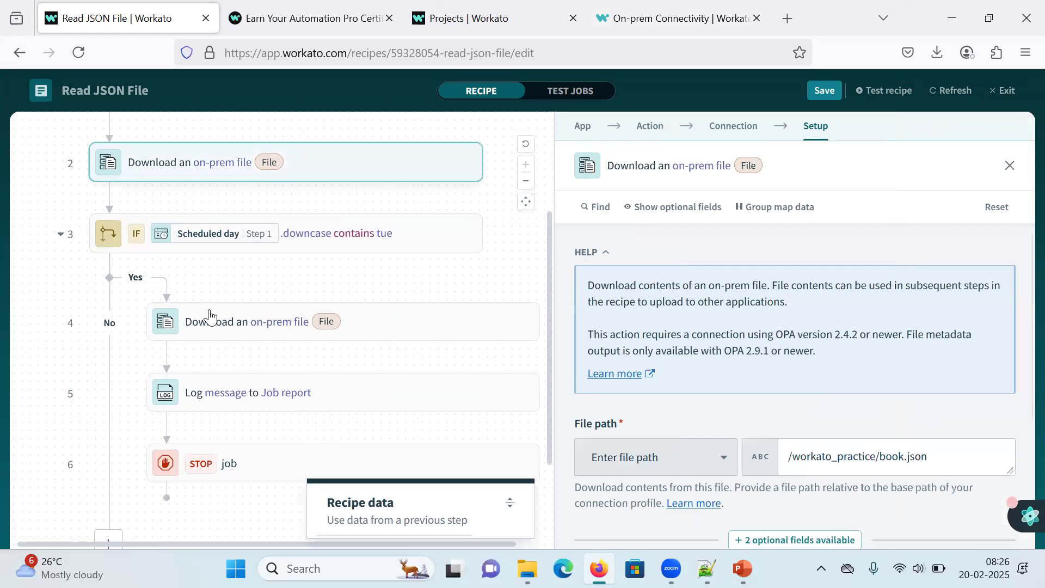
{"action": "right_click", "coordinate": [449, 242]}
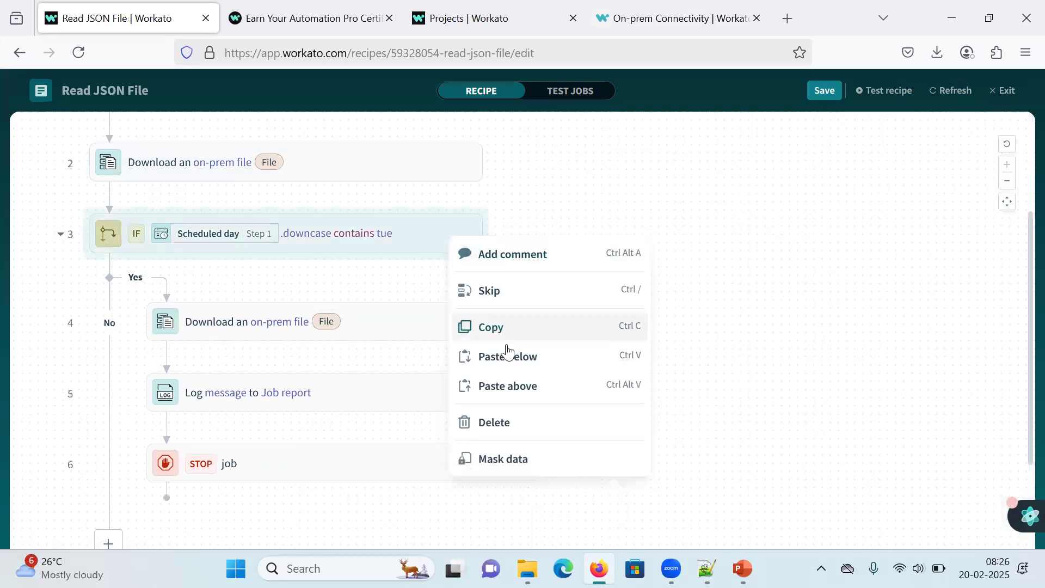
{"action": "left_click", "coordinate": [503, 292]}
{"action": "scroll", "coordinate": [371, 425], "scroll_direction": "up", "scroll_amount": 3}
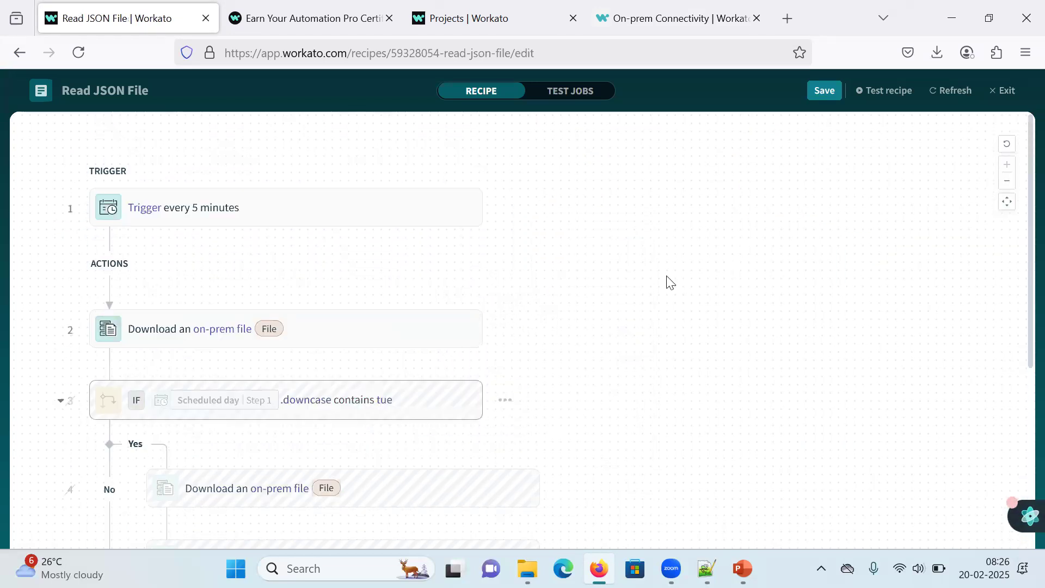
{"action": "left_click", "coordinate": [825, 92]}
{"action": "left_click", "coordinate": [1005, 91]}
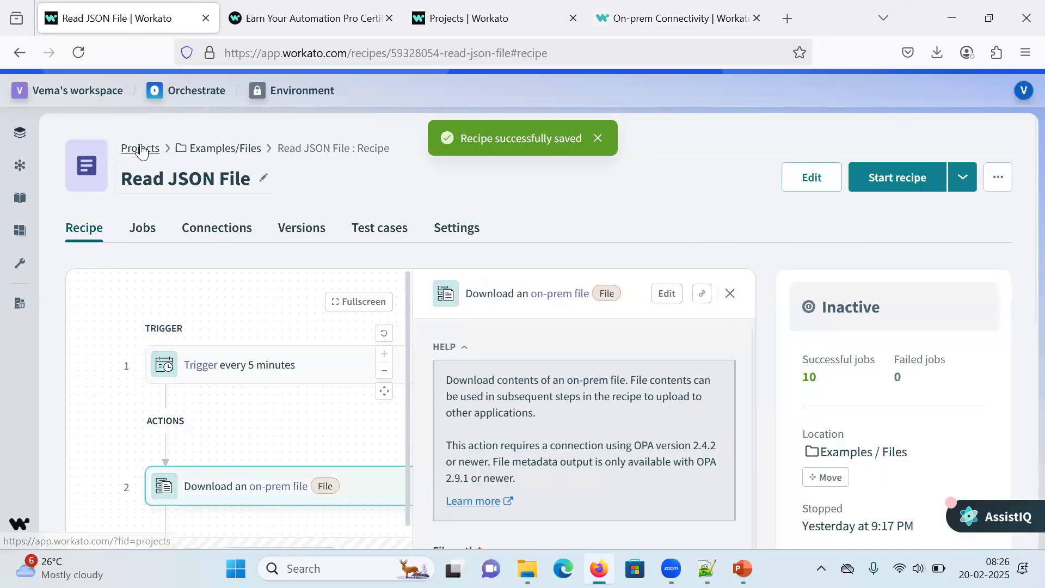
Examine the new-recipe setup form for the Files folder, including its available starting points
{"action": "left_click", "coordinate": [139, 149]}
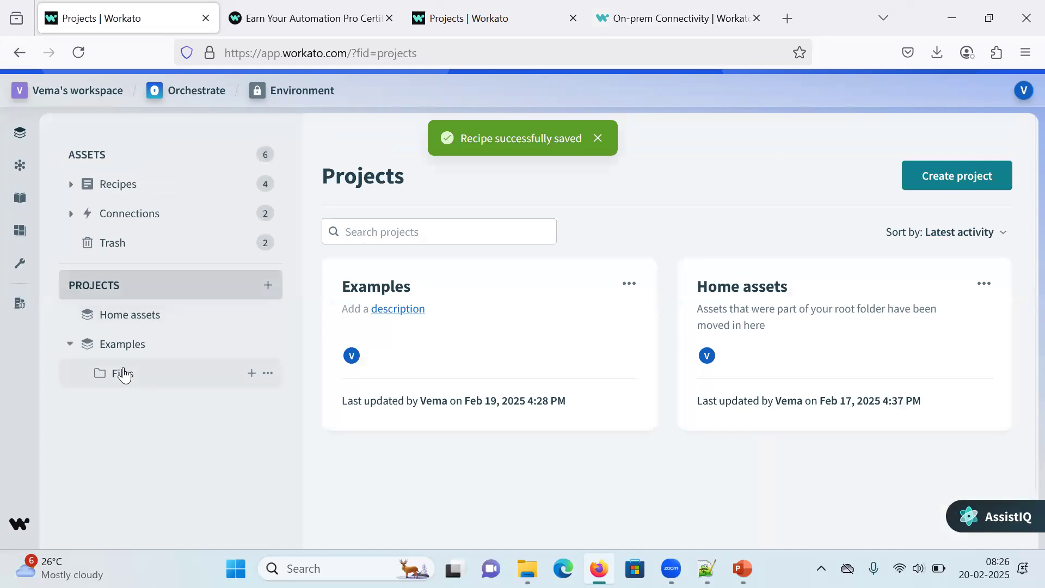
{"action": "left_click", "coordinate": [123, 373]}
{"action": "left_click", "coordinate": [973, 175]}
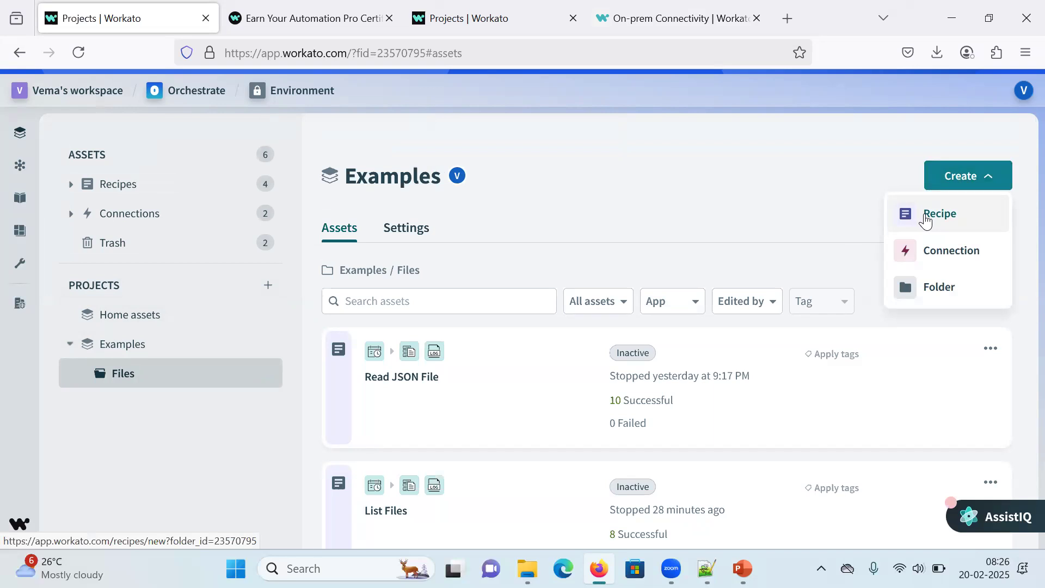
{"action": "left_click", "coordinate": [938, 218]}
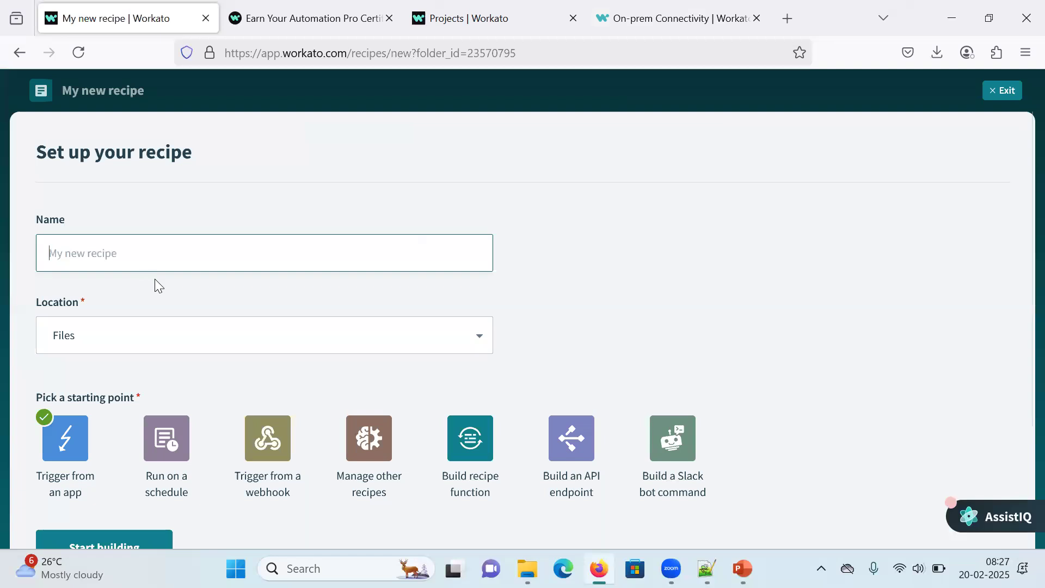
{"action": "scroll", "coordinate": [154, 278], "scroll_direction": "down", "scroll_amount": 2}
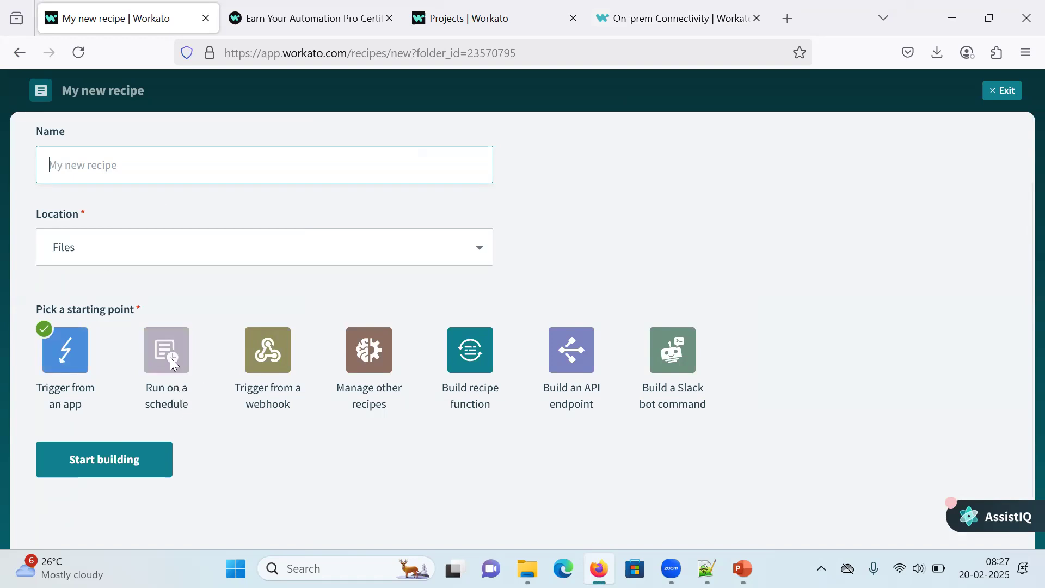
{"action": "left_click", "coordinate": [23, 58]}
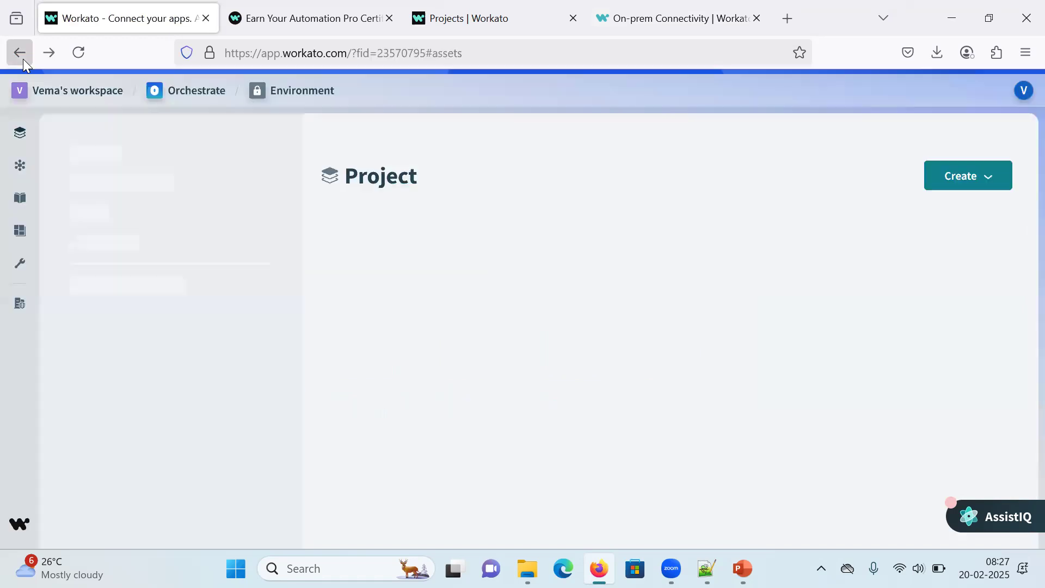
Return to the Read JSON File recipe in the Files folder and open it for editing
{"action": "left_click", "coordinate": [386, 510]}
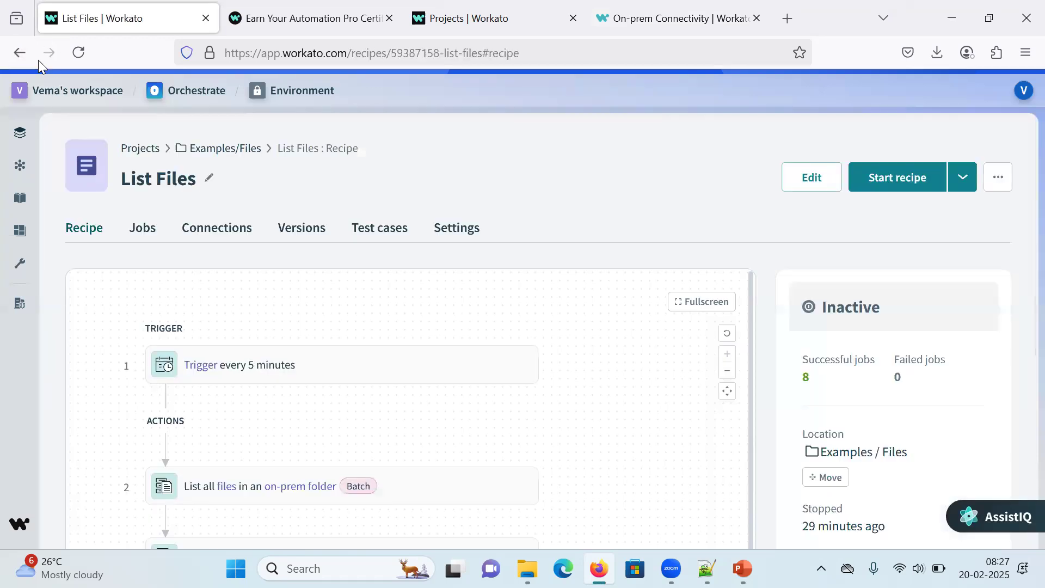
{"action": "left_click", "coordinate": [27, 57]}
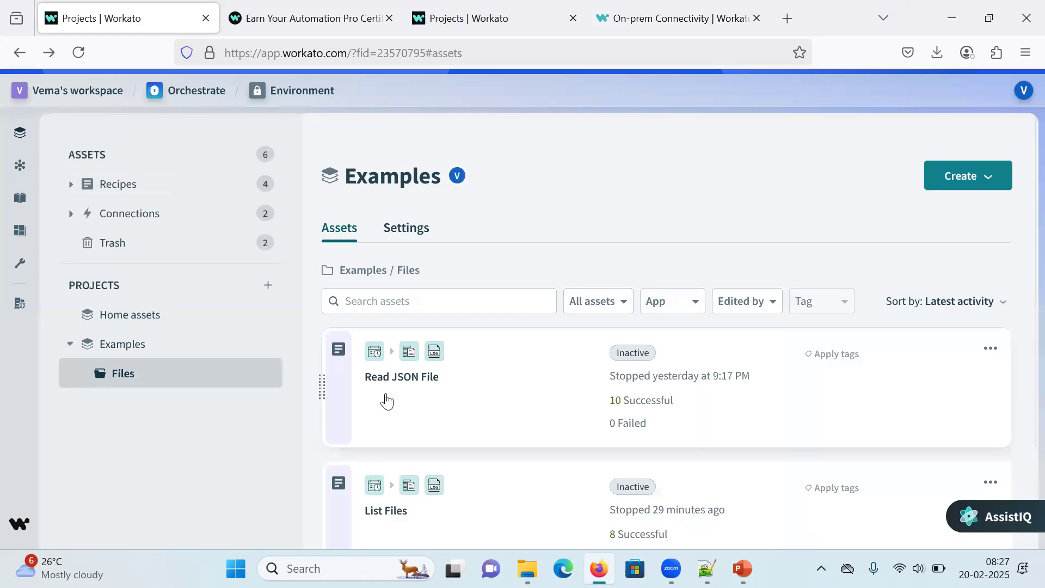
{"action": "left_click", "coordinate": [386, 393]}
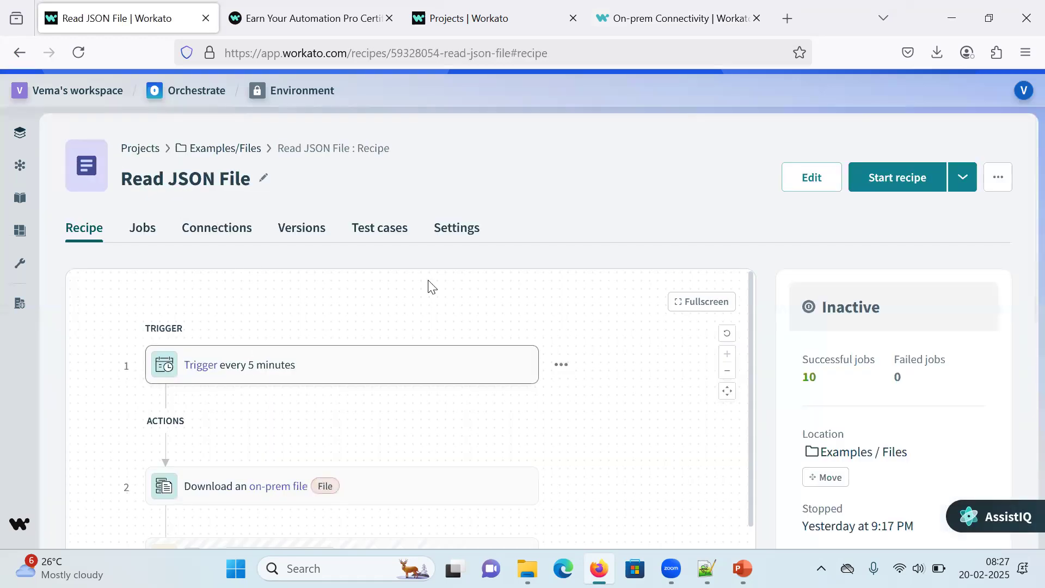
{"action": "left_click", "coordinate": [802, 181]}
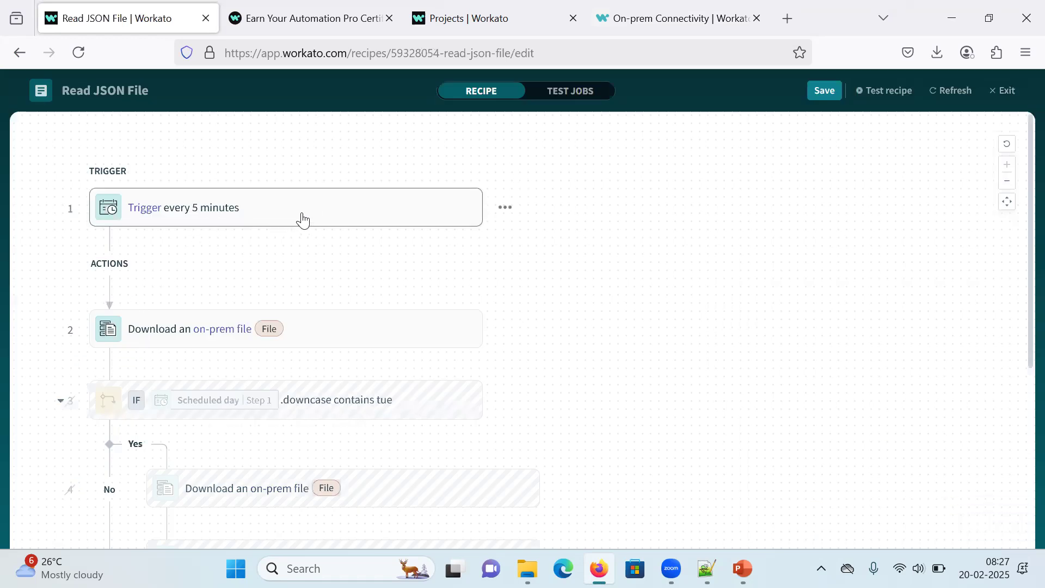
Inspect the app choice of the recipe's trigger, searching for "sc" to find Scheduler by Workato
{"action": "left_click", "coordinate": [301, 218]}
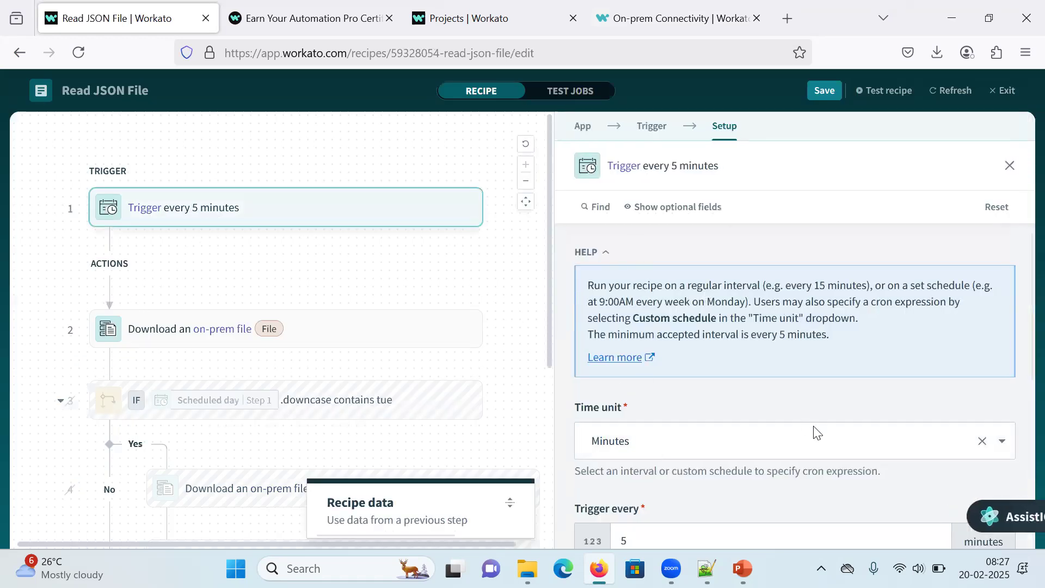
{"action": "left_click", "coordinate": [583, 126]}
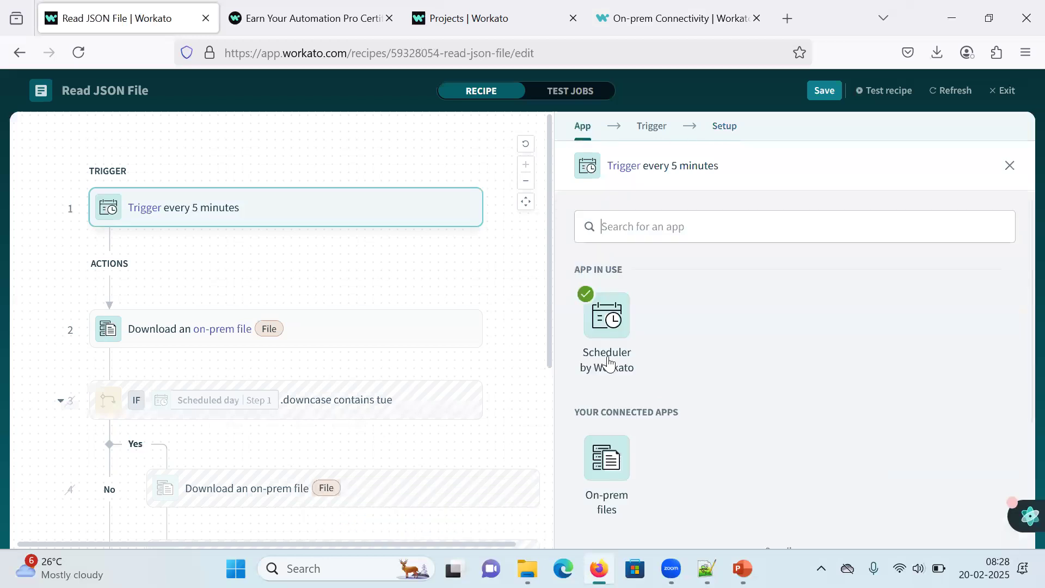
{"action": "type", "text": "scjh"}
{"action": "key", "text": "BackSpace"}
{"action": "key", "text": "BackSpace"}
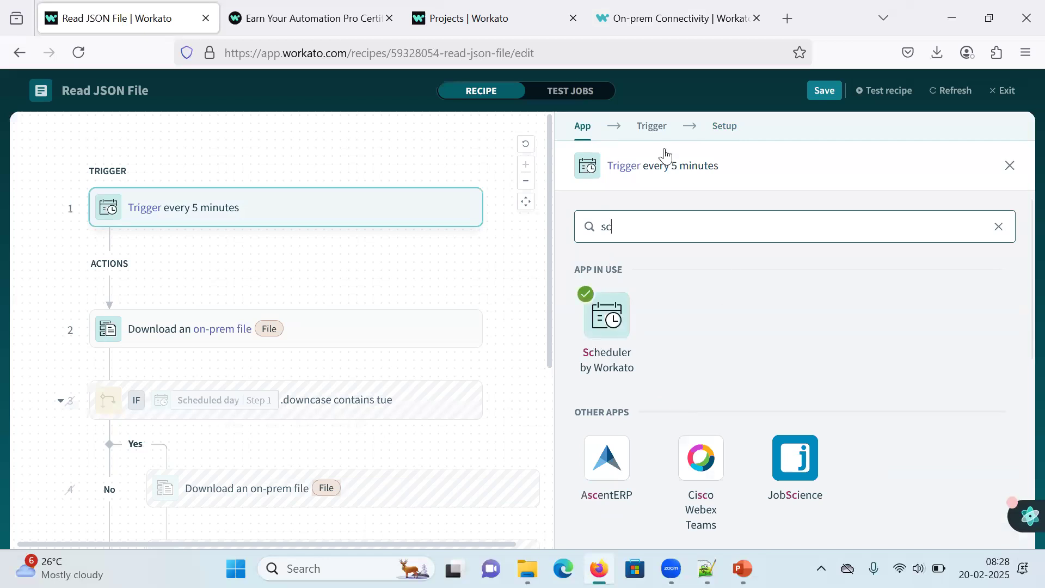
{"action": "left_click", "coordinate": [607, 342]}
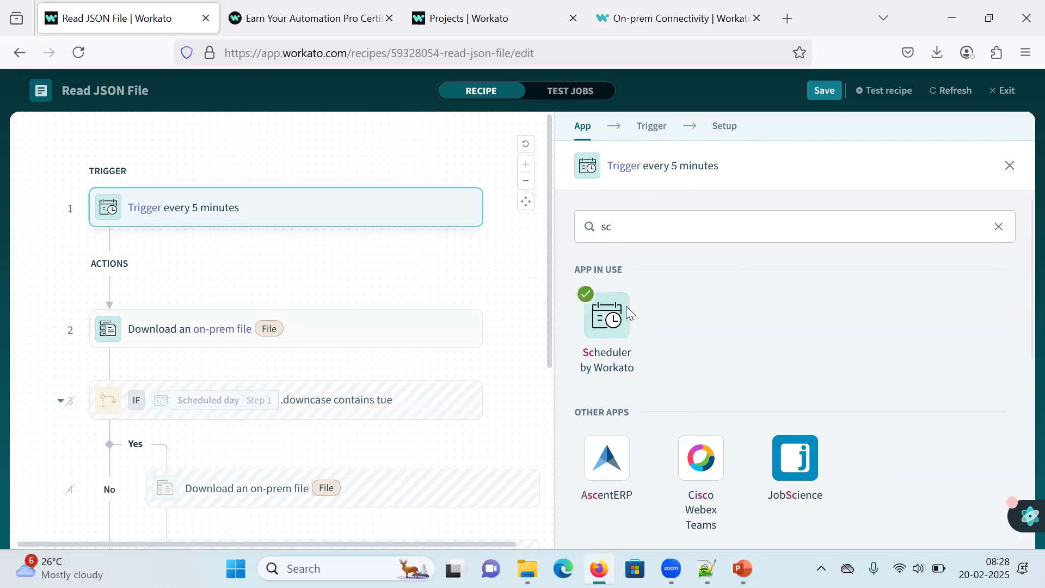
Review the scheduler's trigger event and its setup fields for time unit and interval
{"action": "left_click", "coordinate": [652, 127]}
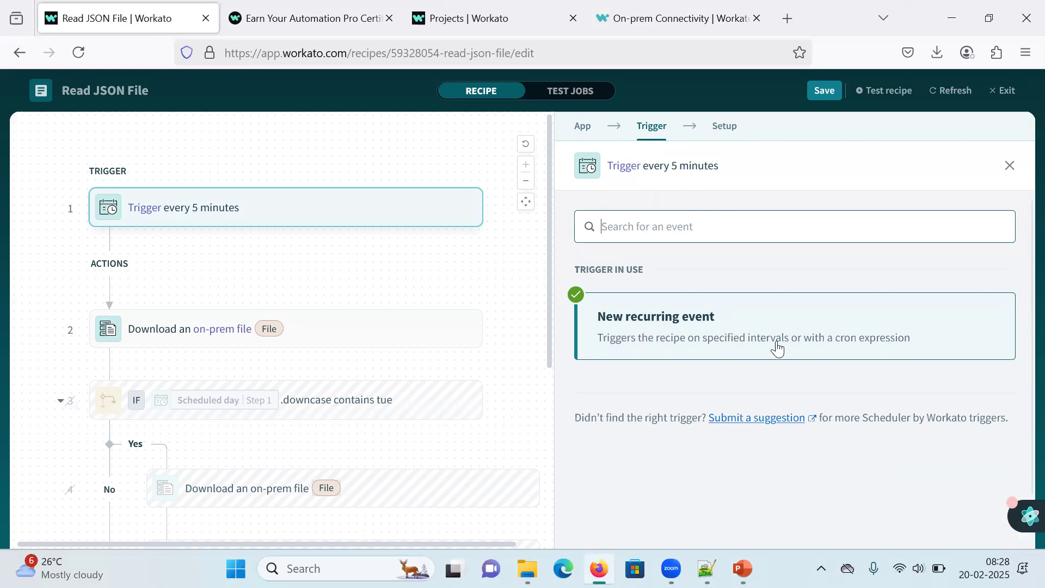
{"action": "left_click", "coordinate": [725, 128]}
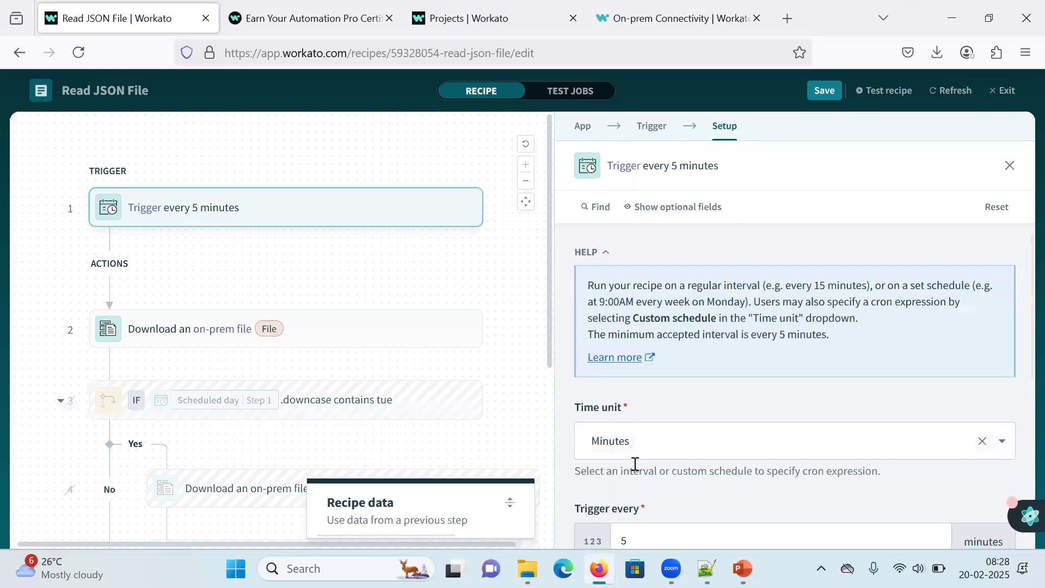
{"action": "scroll", "coordinate": [632, 464], "scroll_direction": "down", "scroll_amount": 3}
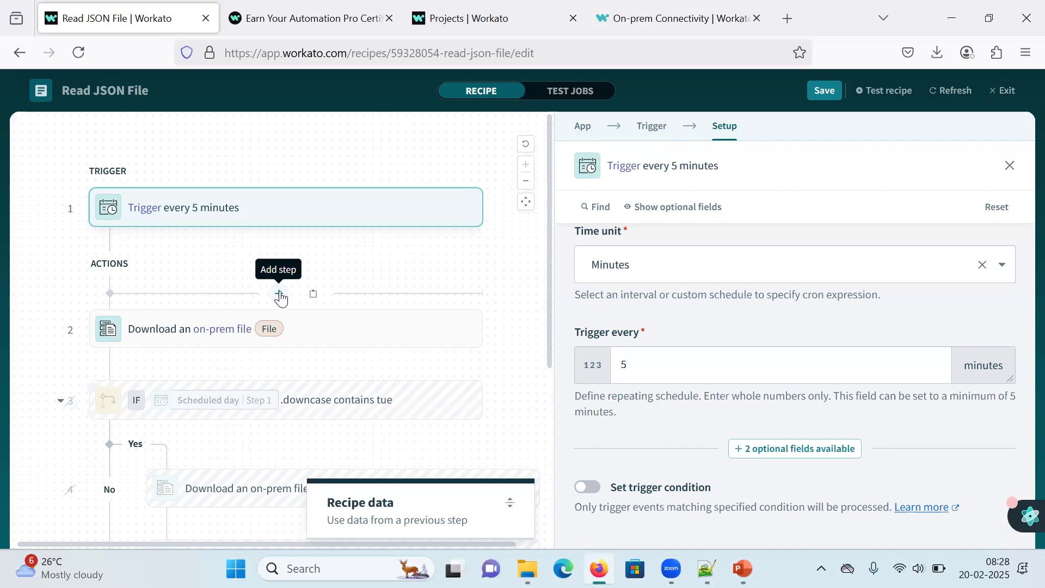
Add an On-prem files action between the trigger and the existing download step, using Download file as its operation
{"action": "left_click", "coordinate": [280, 294]}
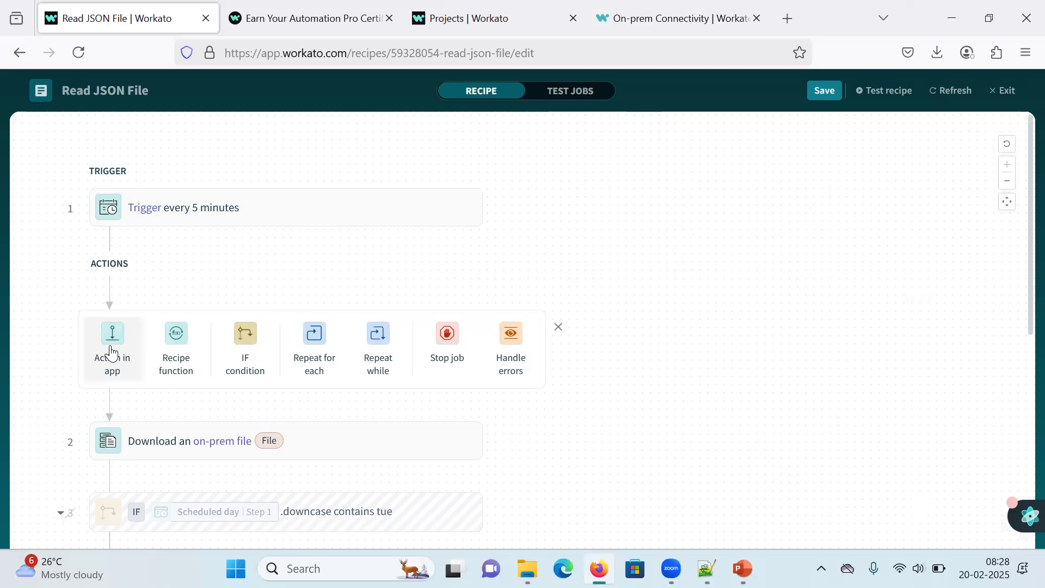
{"action": "left_click", "coordinate": [111, 351]}
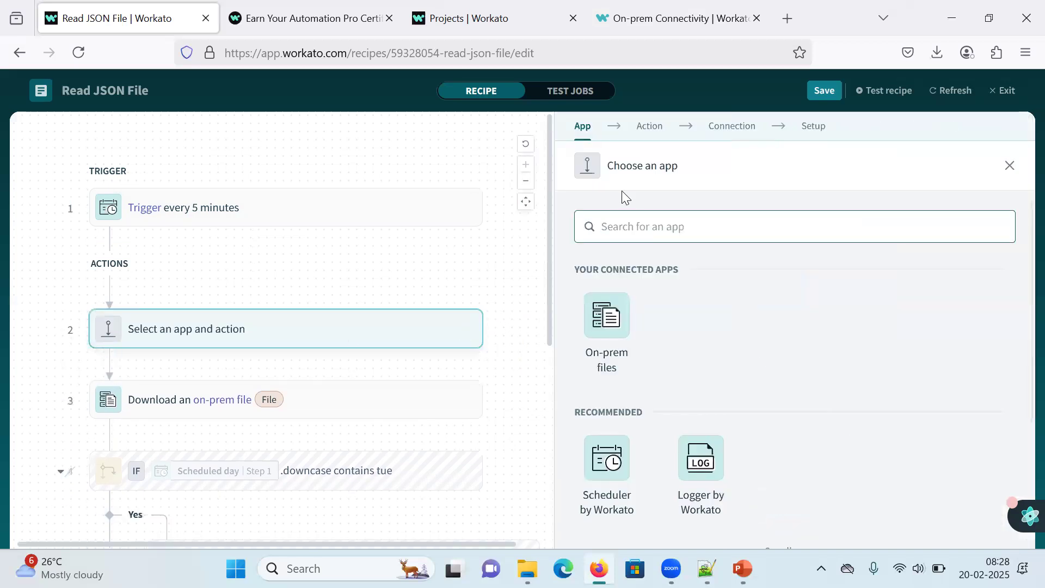
{"action": "left_click", "coordinate": [607, 322]}
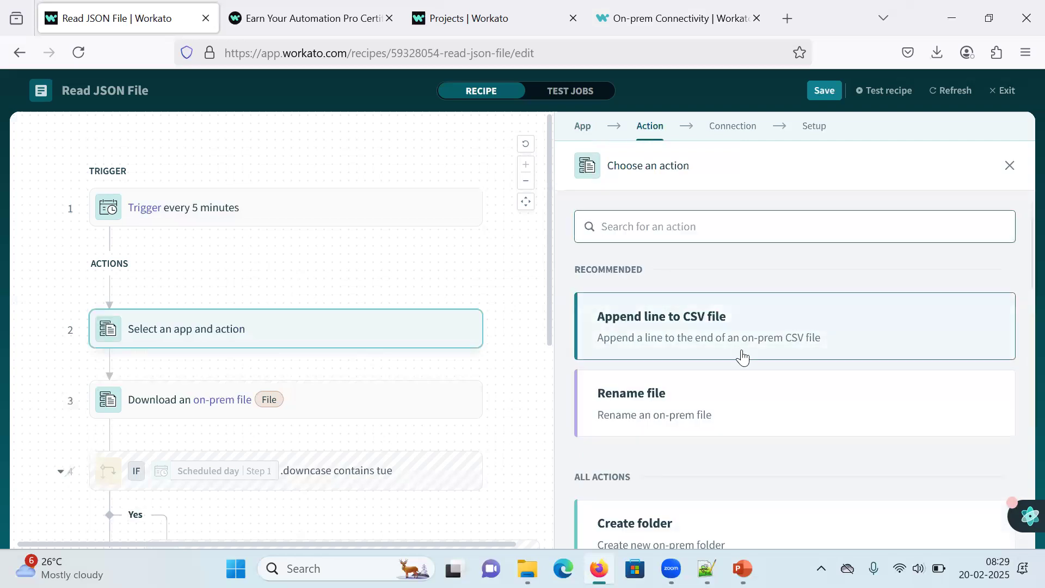
{"action": "scroll", "coordinate": [738, 362], "scroll_direction": "down", "scroll_amount": 3}
{"action": "scroll", "coordinate": [735, 374], "scroll_direction": "down", "scroll_amount": 2}
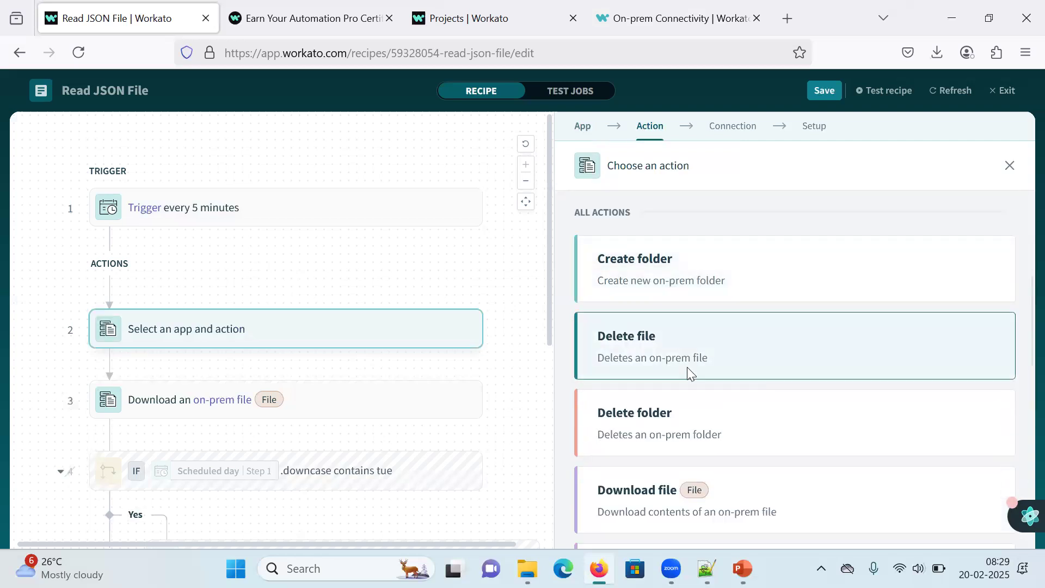
{"action": "scroll", "coordinate": [687, 368], "scroll_direction": "down", "scroll_amount": 8}
{"action": "scroll", "coordinate": [676, 310], "scroll_direction": "up", "scroll_amount": 5}
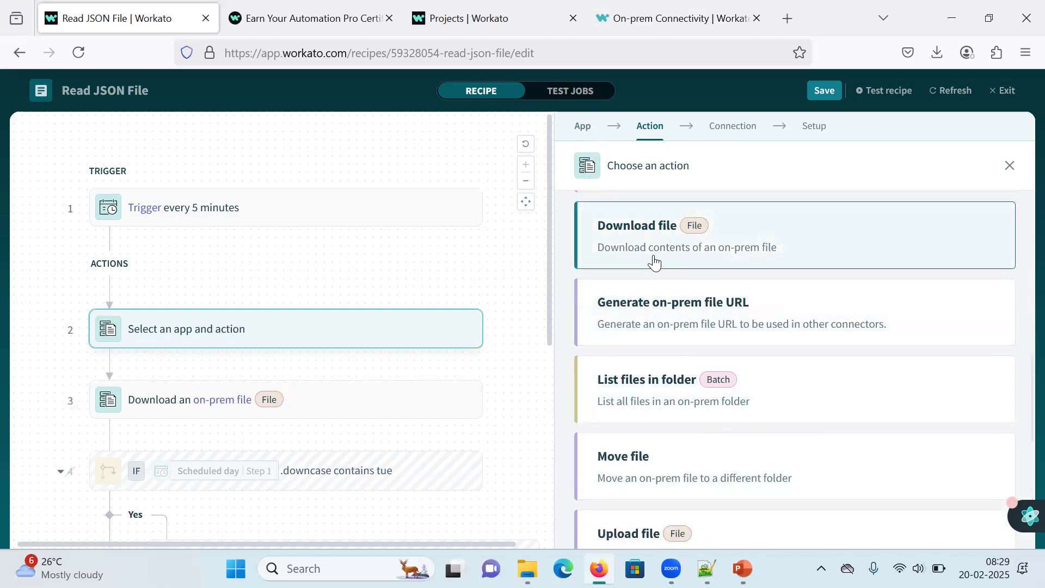
{"action": "left_click", "coordinate": [745, 239]}
{"action": "scroll", "coordinate": [747, 359], "scroll_direction": "down", "scroll_amount": 3}
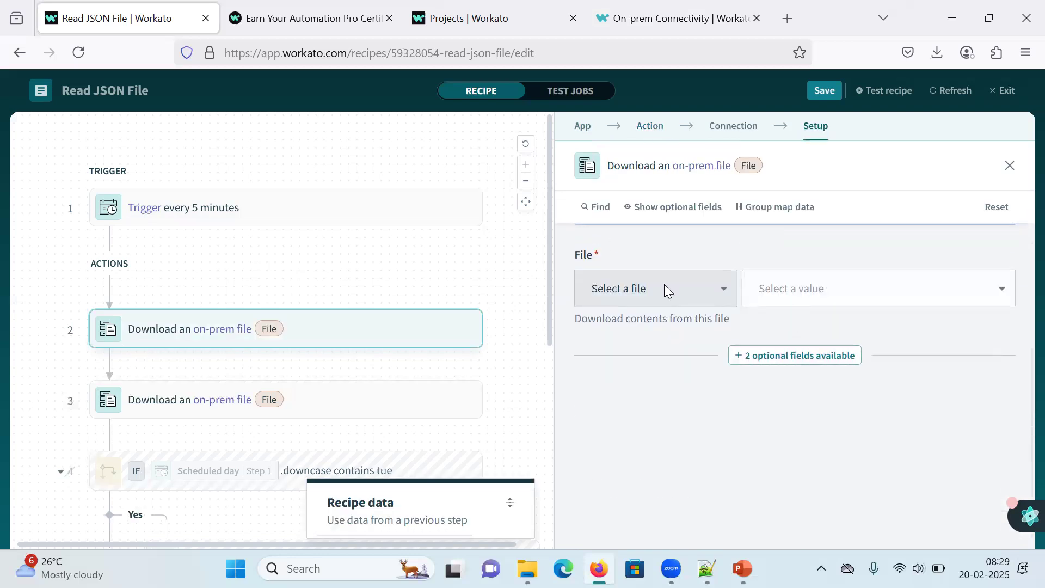
Inspect the new download action's file choices and available on-prem connections, keeping the C:\Boomi BaseFolder Connection
{"action": "left_click", "coordinate": [825, 301]}
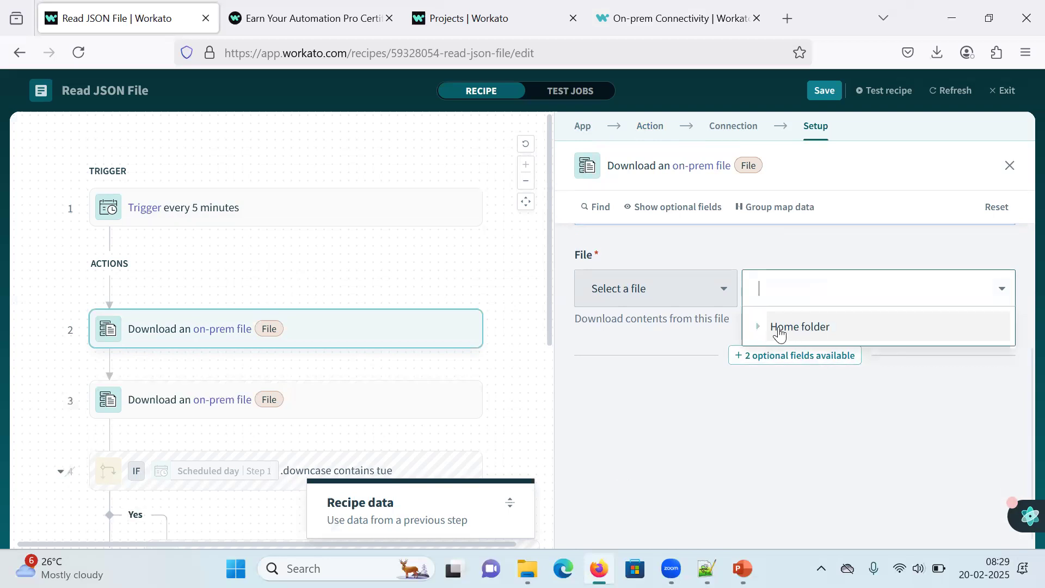
{"action": "left_click", "coordinate": [733, 133]}
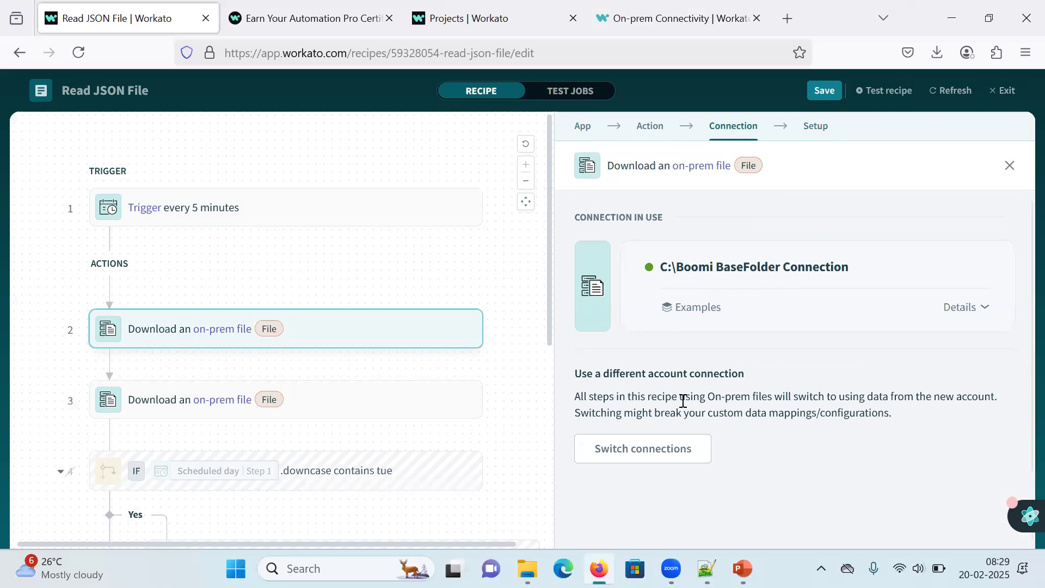
{"action": "scroll", "coordinate": [683, 404], "scroll_direction": "down", "scroll_amount": 2}
{"action": "left_click", "coordinate": [670, 381]}
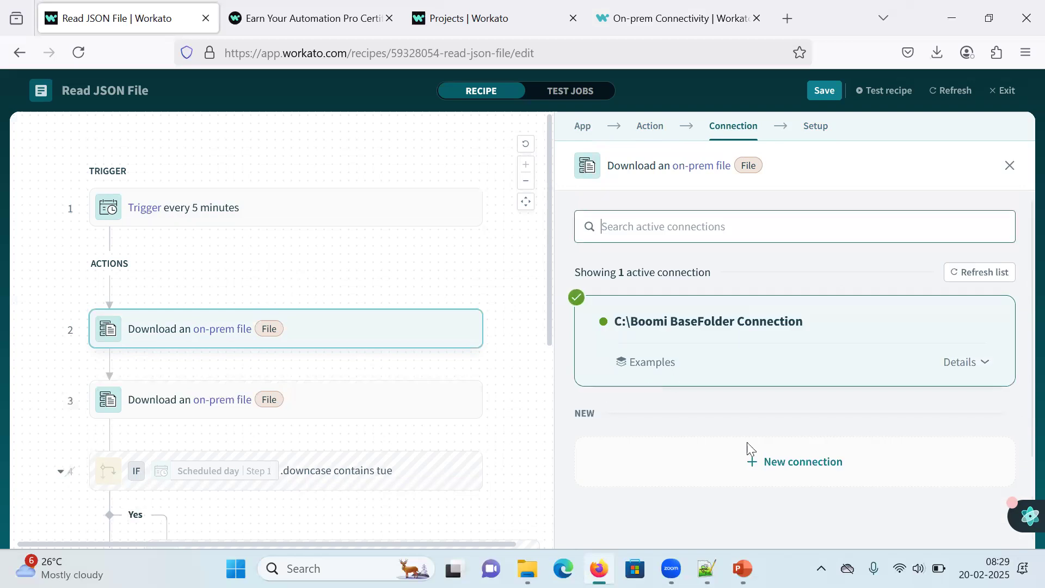
{"action": "left_click", "coordinate": [815, 131]}
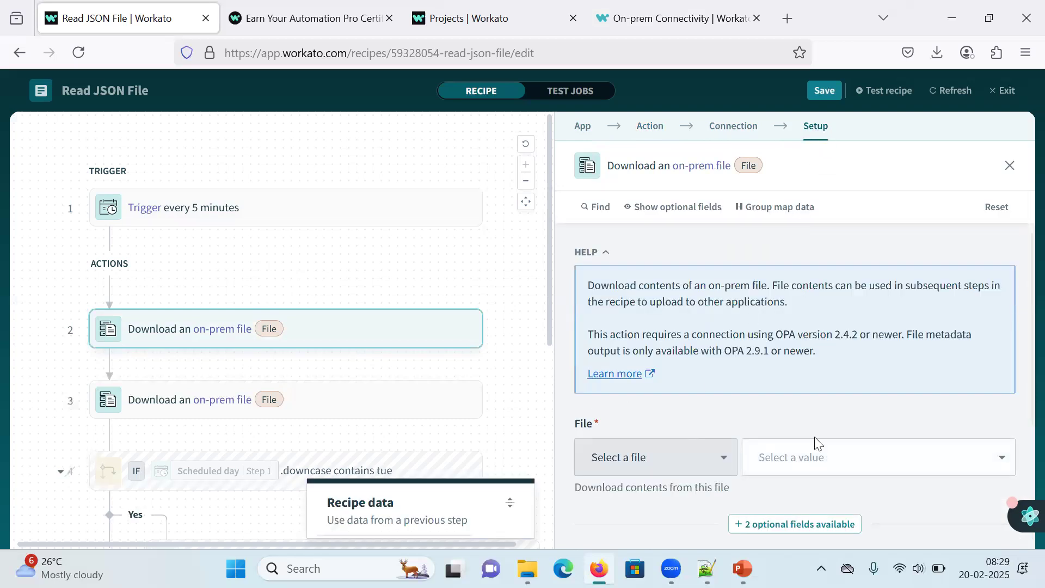
Browse the Home folder's files for the new download action and inspect the ways to specify a file
{"action": "scroll", "coordinate": [816, 442], "scroll_direction": "down", "scroll_amount": 3}
{"action": "left_click", "coordinate": [825, 294]}
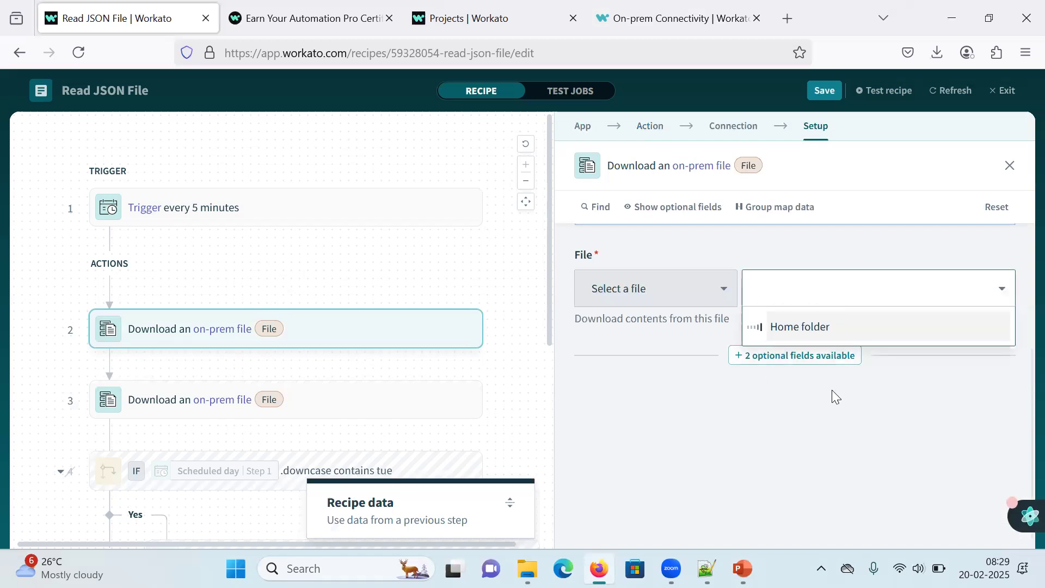
{"action": "scroll", "coordinate": [852, 409], "scroll_direction": "down", "scroll_amount": 5}
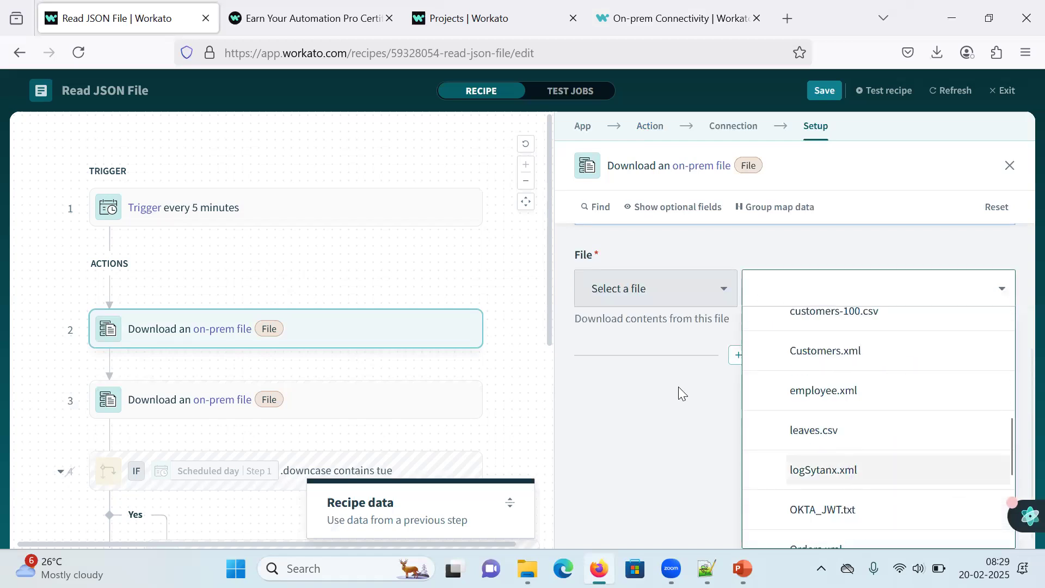
{"action": "left_click", "coordinate": [649, 284]}
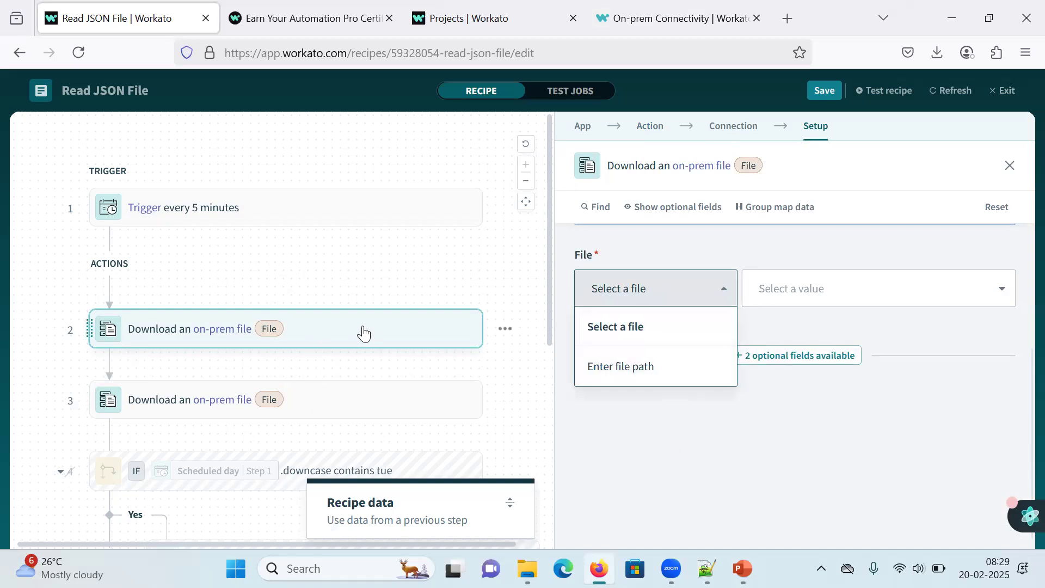
Stay in the recipe editor and delete the extra download action placed right after the trigger
{"action": "left_click", "coordinate": [1012, 99]}
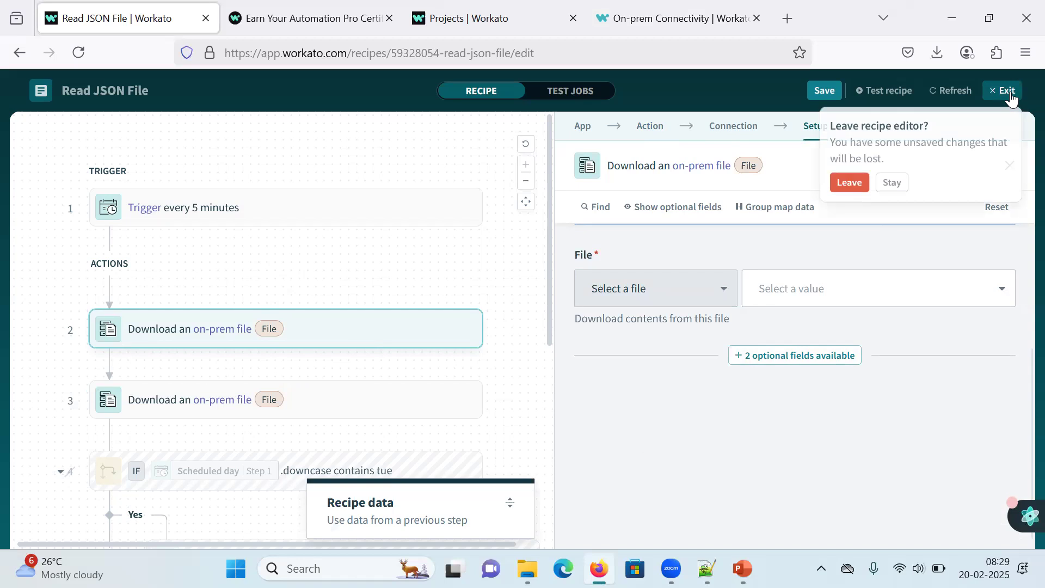
{"action": "left_click", "coordinate": [863, 210]}
{"action": "left_click", "coordinate": [502, 328]}
{"action": "left_click", "coordinate": [407, 266]}
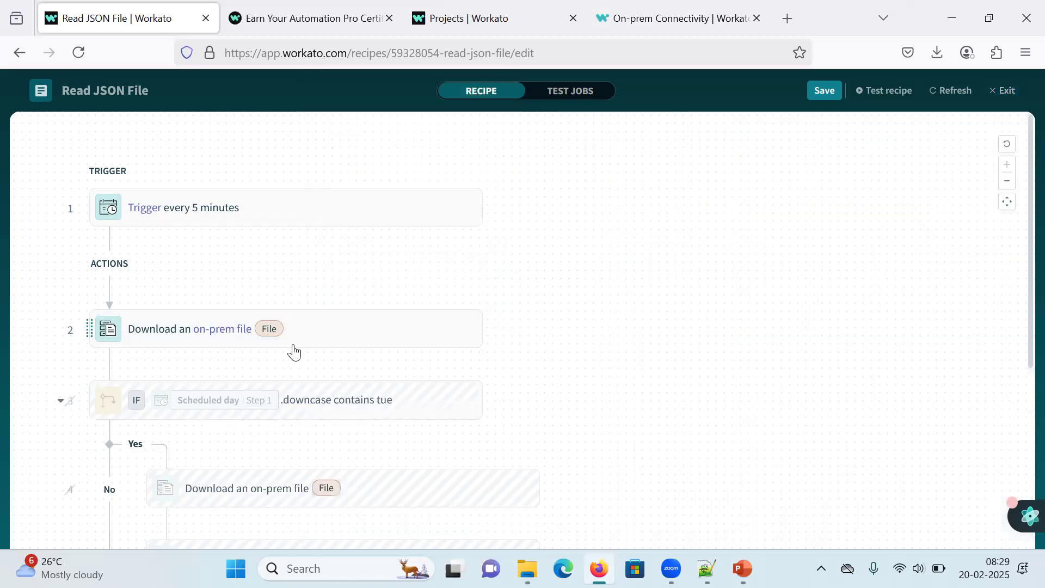
Review the file path configured in the remaining on-prem download action
{"action": "left_click", "coordinate": [296, 336]}
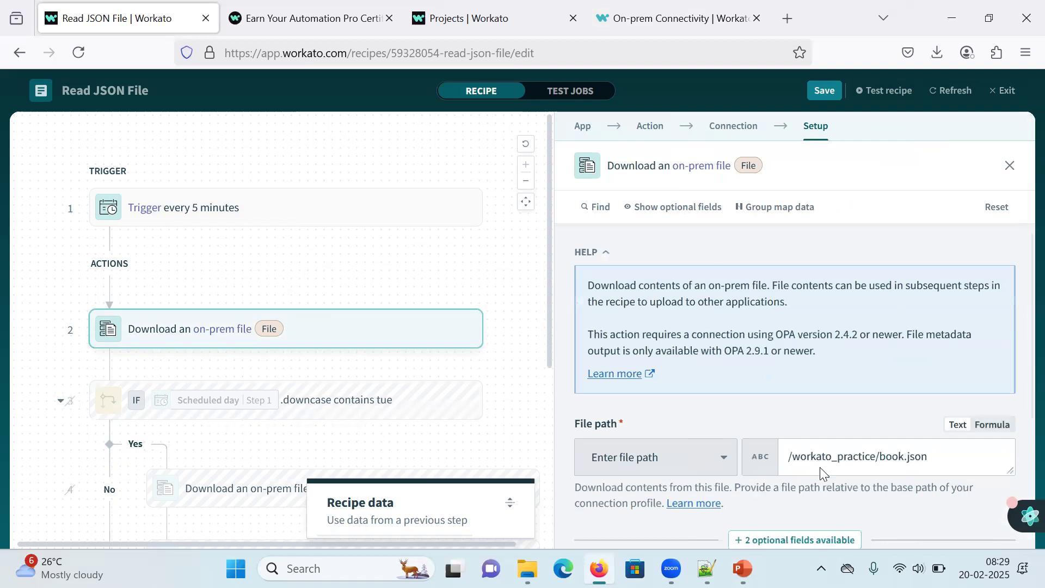
{"action": "left_click_drag", "start_coordinate": [806, 458], "coordinate": [927, 463]}
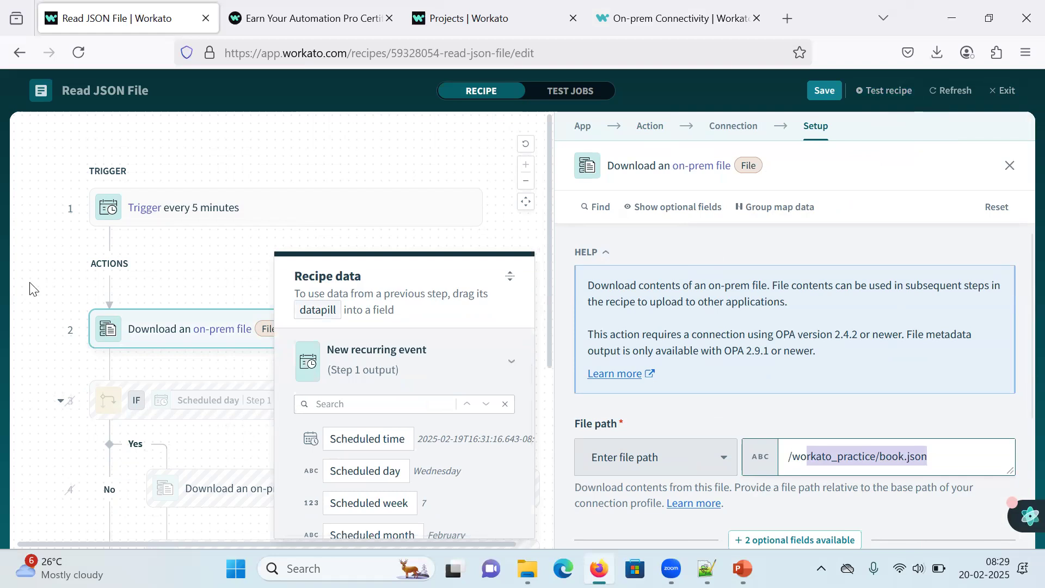
{"action": "left_click", "coordinate": [172, 362]}
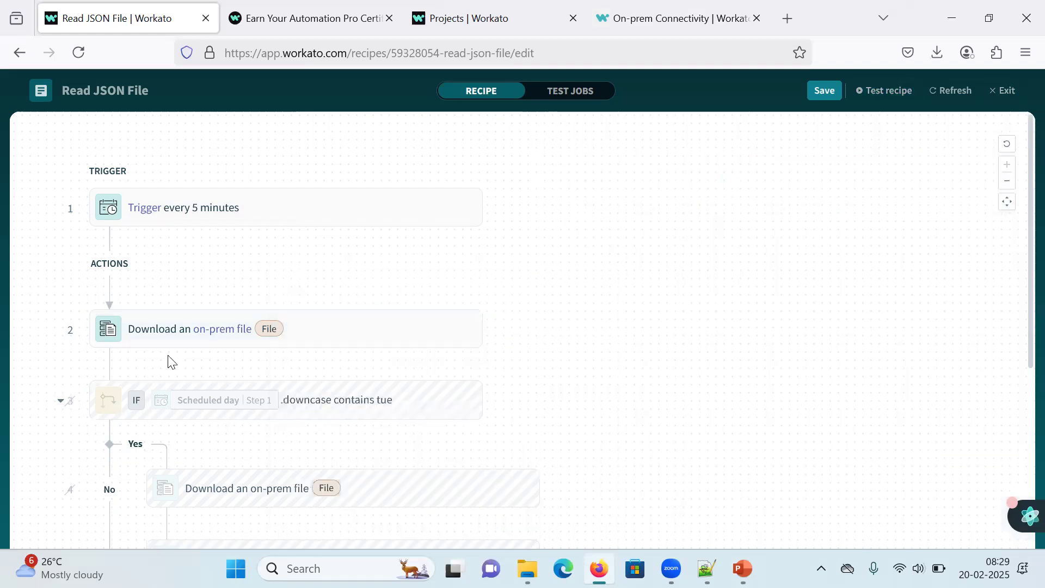
Test the recipe and highlight the test job's ID in the page address
{"action": "left_click", "coordinate": [894, 92]}
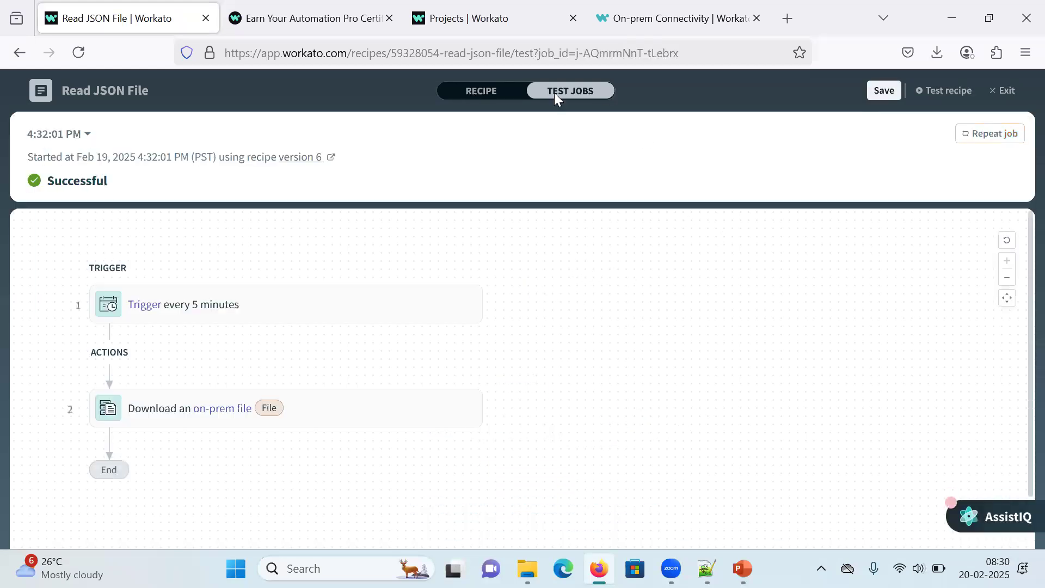
{"action": "left_click_drag", "start_coordinate": [574, 53], "coordinate": [713, 51]}
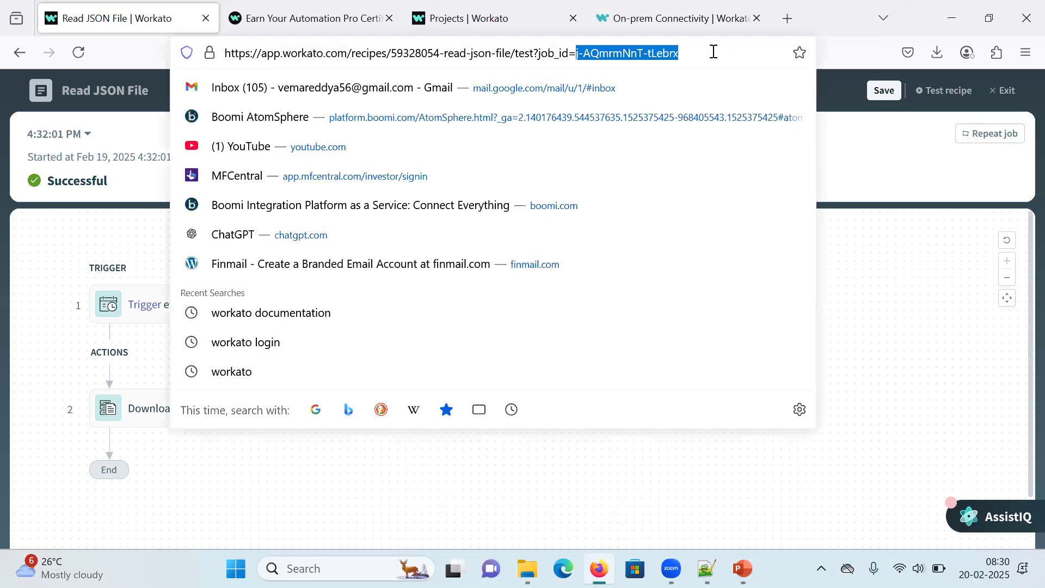
{"action": "left_click", "coordinate": [882, 154]}
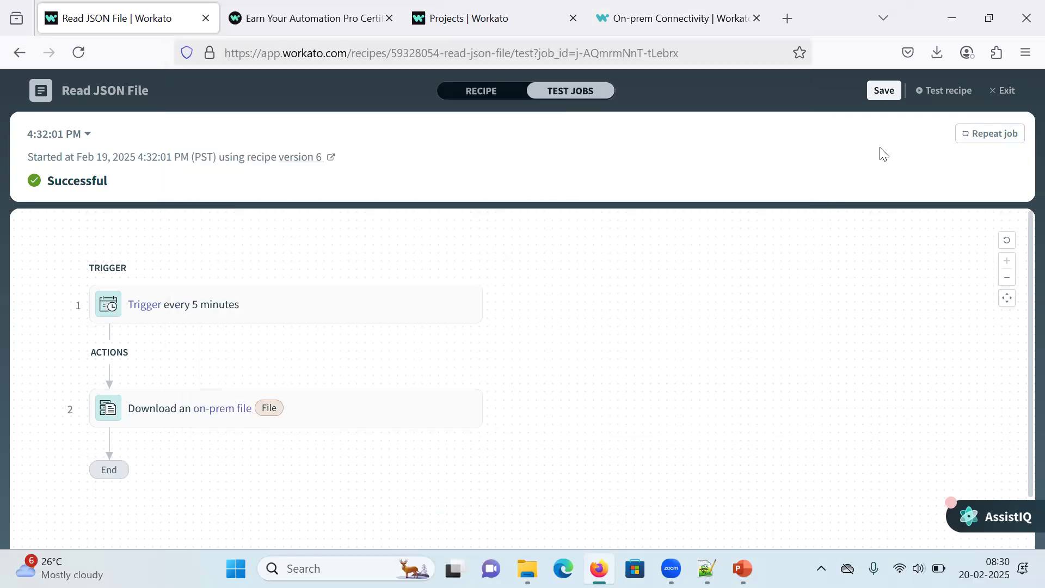
Examine the trigger's input and output data in the test job
{"action": "left_click", "coordinate": [305, 309]}
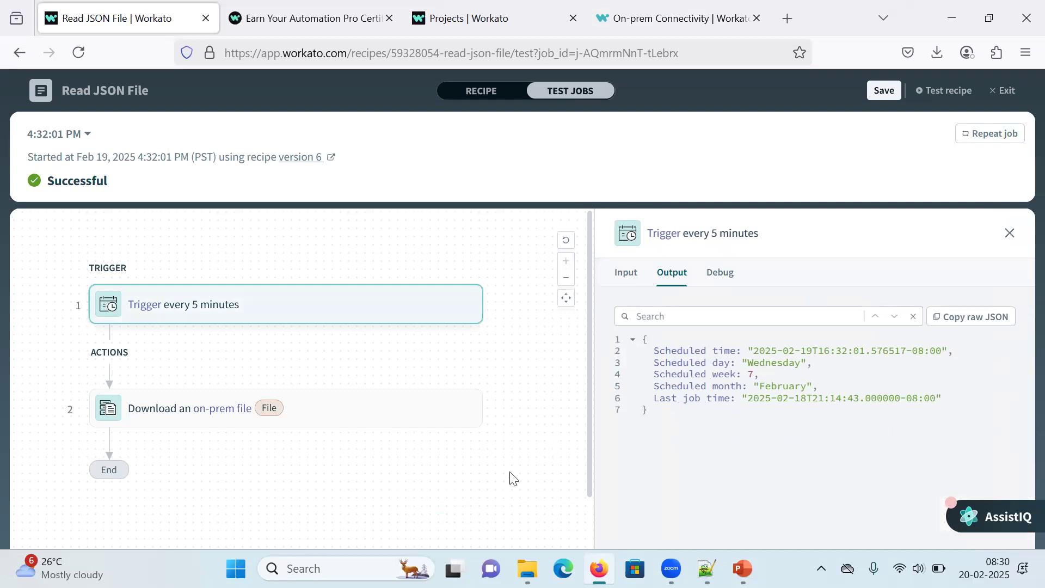
{"action": "left_click", "coordinate": [626, 272]}
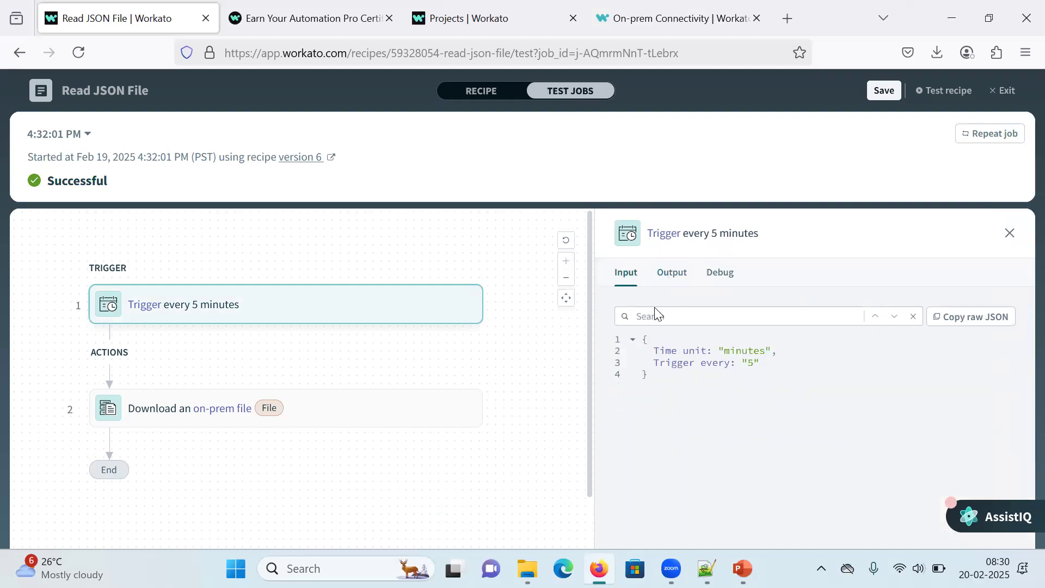
{"action": "left_click_drag", "start_coordinate": [655, 354], "coordinate": [760, 351]}
{"action": "left_click", "coordinate": [674, 277]}
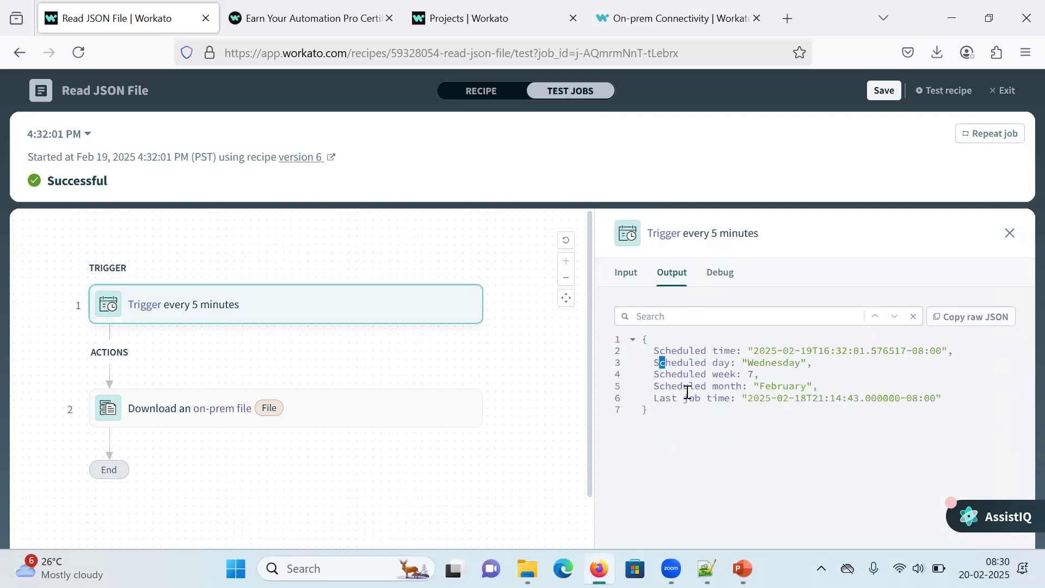
{"action": "left_click_drag", "start_coordinate": [660, 361], "coordinate": [707, 408]}
Examine the on-prem download step's input file path and its output metadata in the test job
{"action": "left_click", "coordinate": [353, 425]}
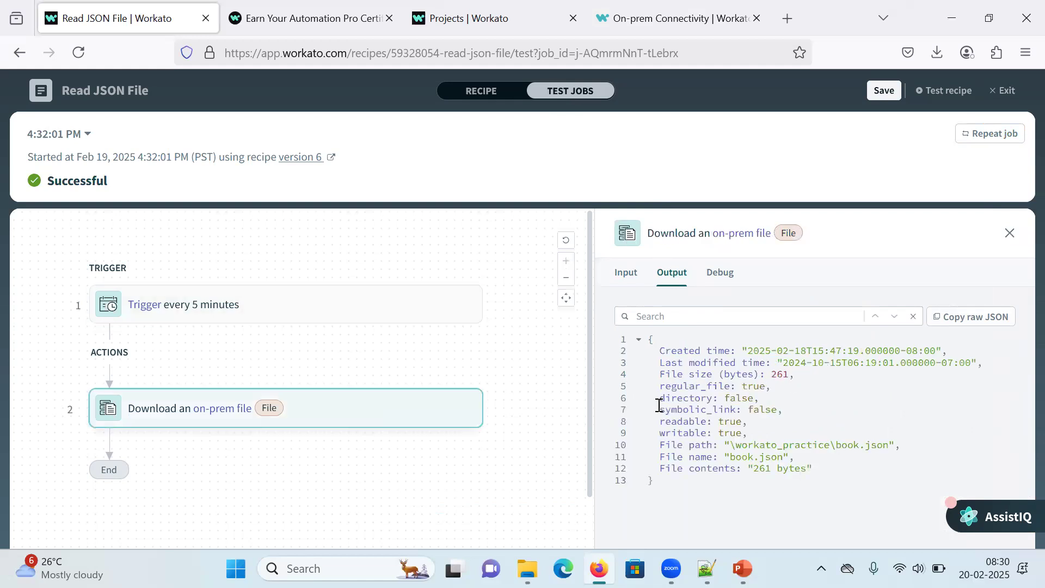
{"action": "left_click", "coordinate": [633, 277]}
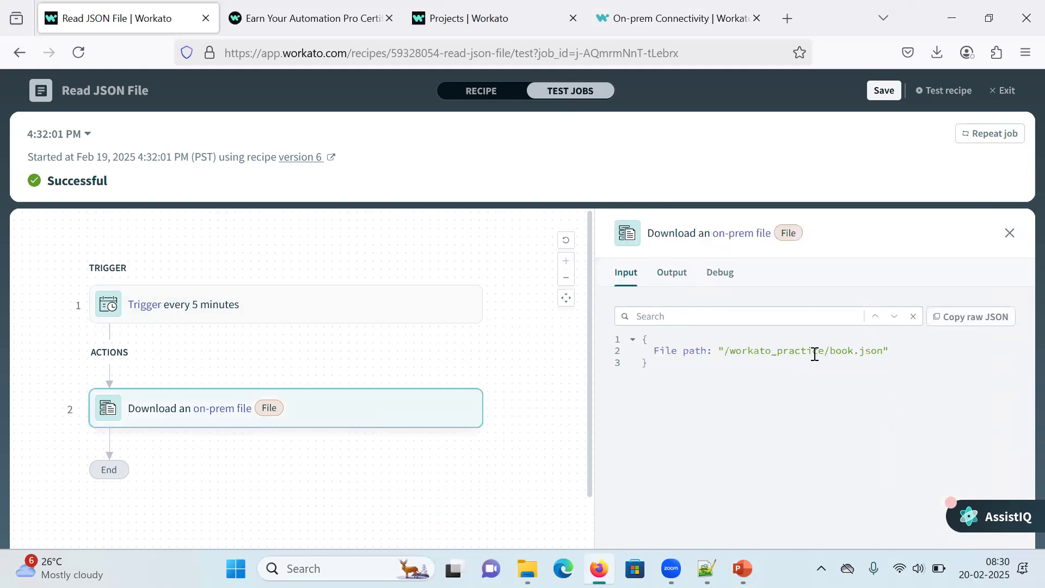
{"action": "left_click_drag", "start_coordinate": [724, 351], "coordinate": [881, 351]}
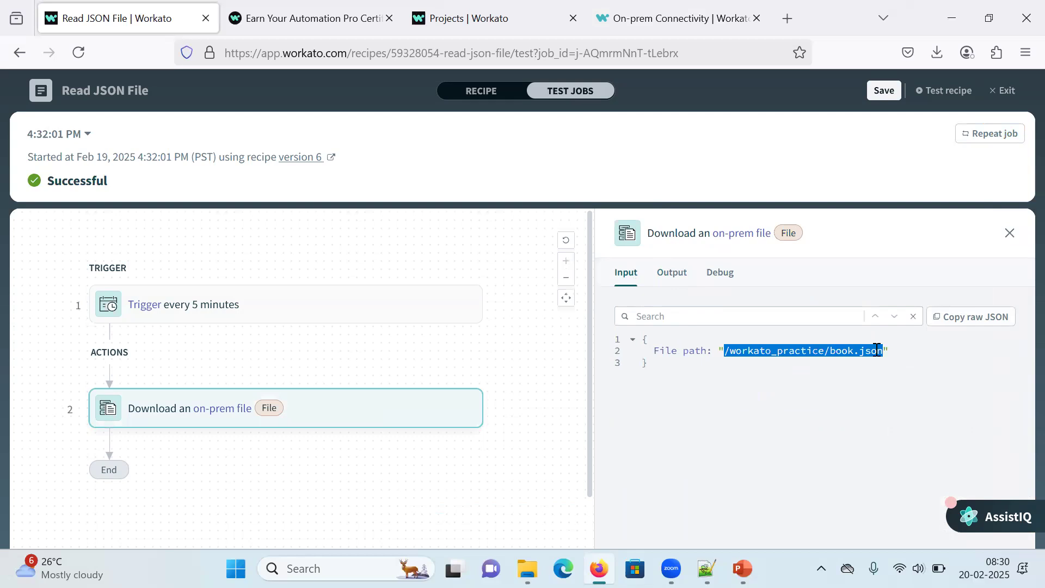
{"action": "left_click", "coordinate": [731, 350]}
{"action": "left_click_drag", "start_coordinate": [727, 353], "coordinate": [880, 349]}
{"action": "left_click", "coordinate": [669, 275]}
{"action": "left_click_drag", "start_coordinate": [657, 354], "coordinate": [811, 474]}
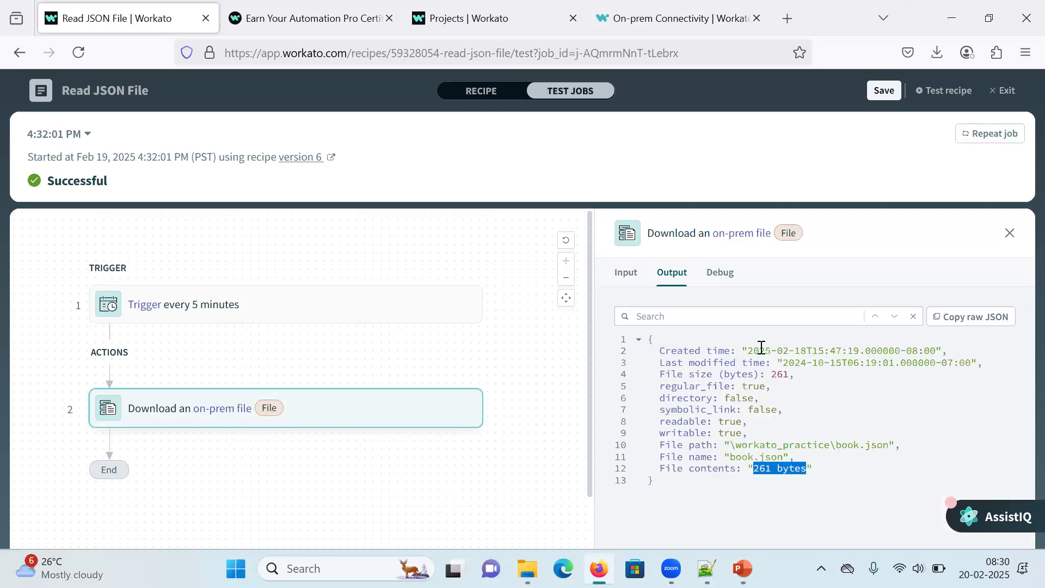
Return to the recipe and add a Logger by Workato action for logging a message after the download step
{"action": "left_click", "coordinate": [480, 98]}
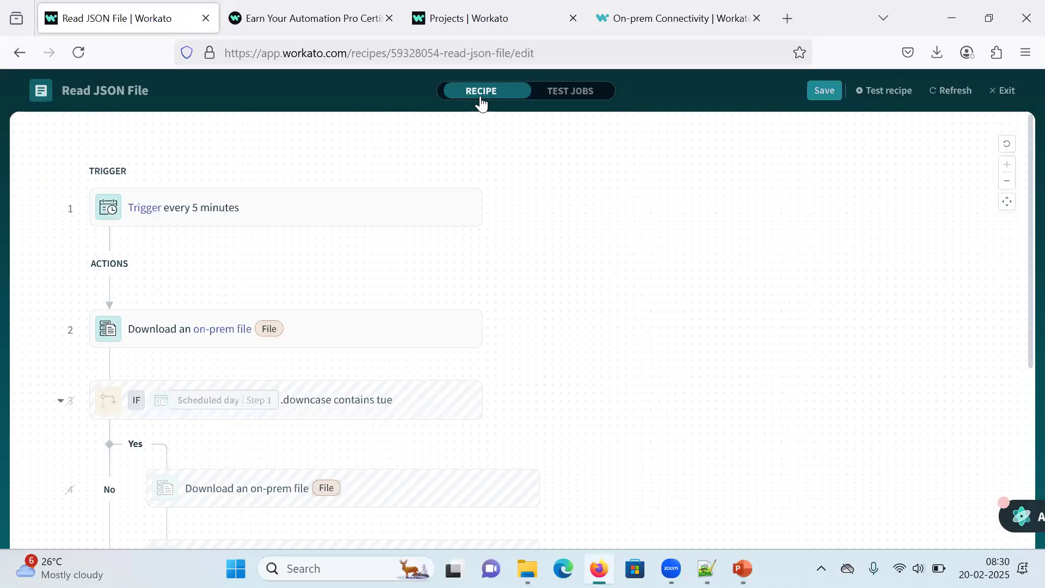
{"action": "left_click", "coordinate": [278, 362]}
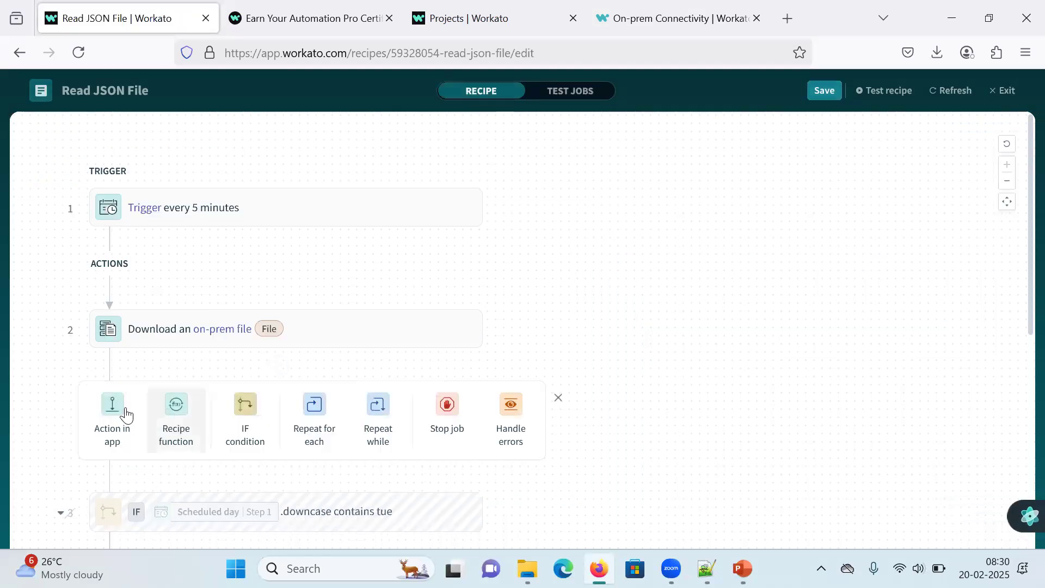
{"action": "left_click", "coordinate": [113, 406]}
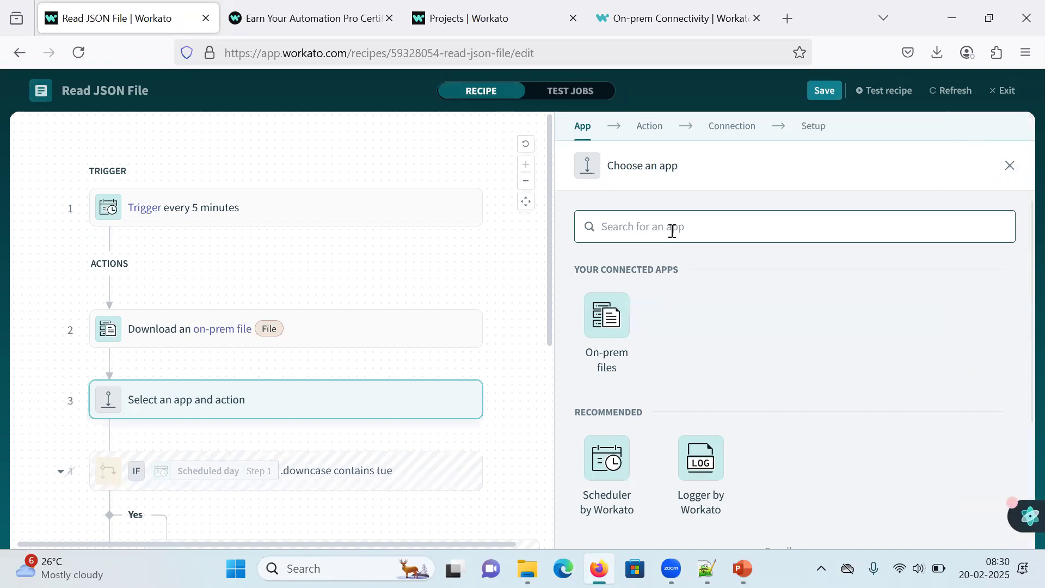
{"action": "type", "text": "lo"}
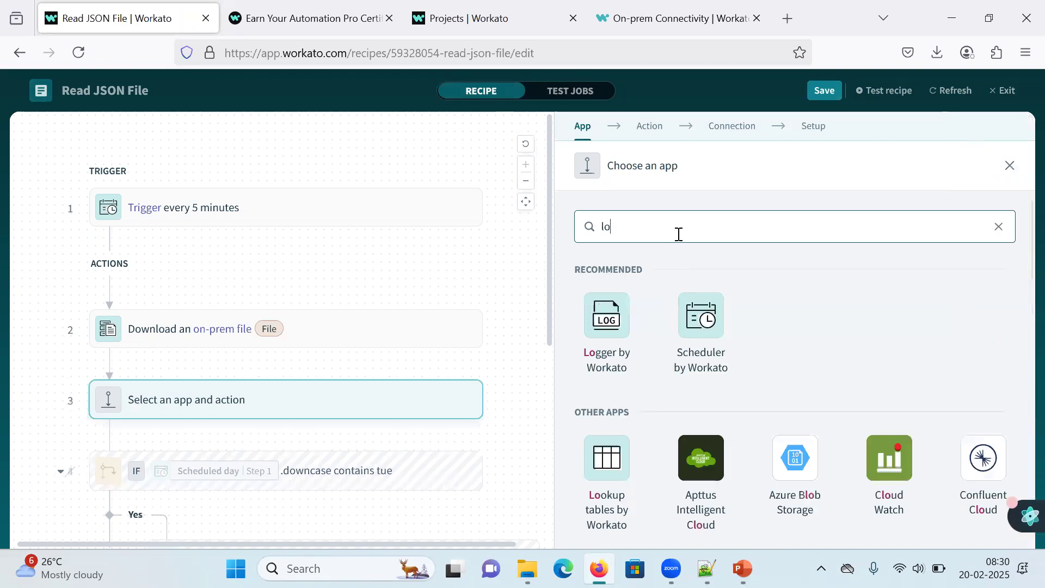
{"action": "left_click", "coordinate": [595, 327]}
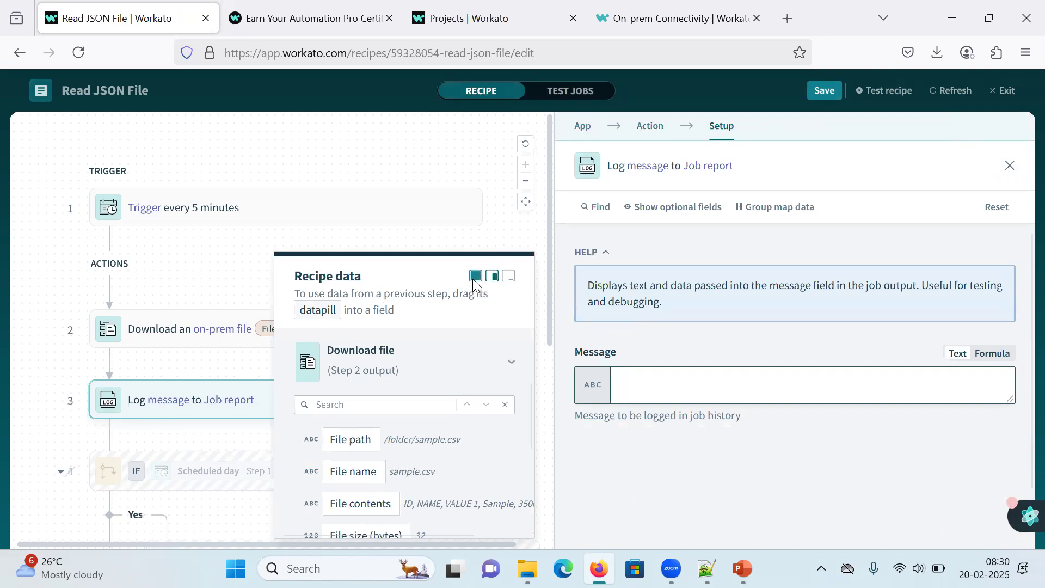
Map the download step's File contents datapill into the log message and save the recipe
{"action": "left_click", "coordinate": [477, 276]}
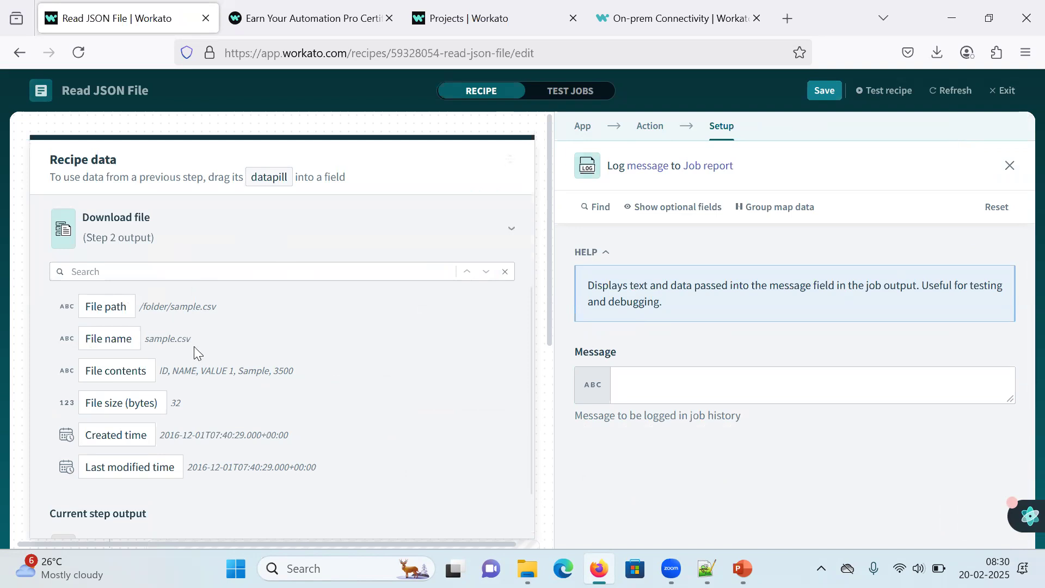
{"action": "left_click_drag", "start_coordinate": [122, 373], "coordinate": [724, 389]}
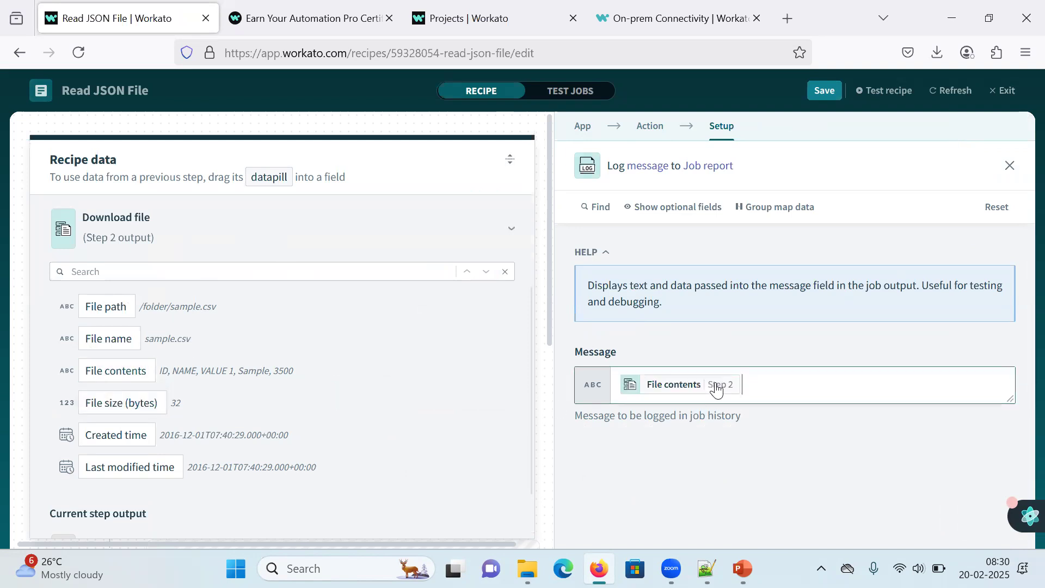
{"action": "left_click", "coordinate": [1010, 165]}
{"action": "left_click", "coordinate": [821, 92]}
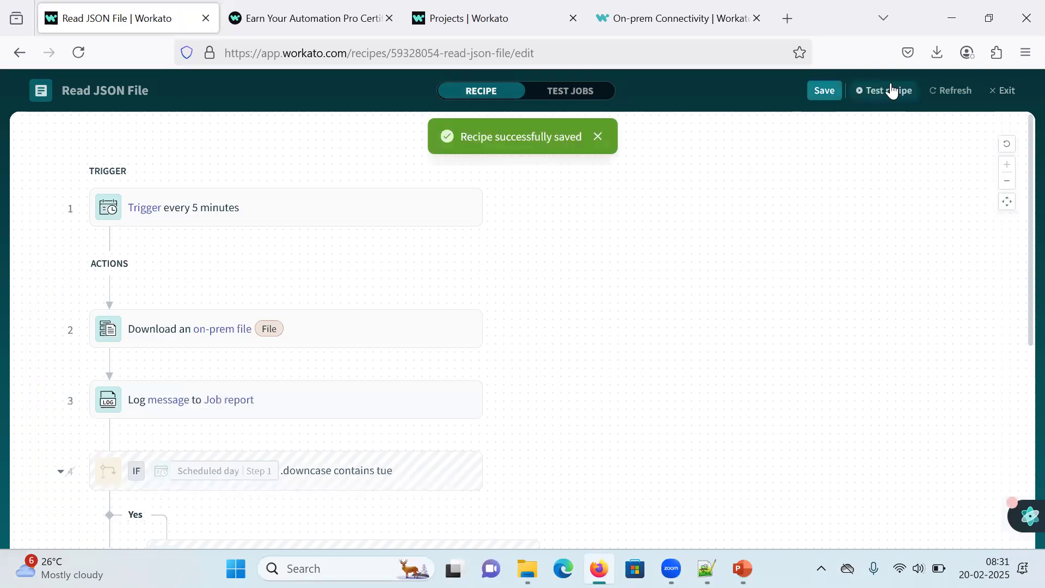
Test the recipe again and examine the message output of the logger step
{"action": "left_click", "coordinate": [892, 90]}
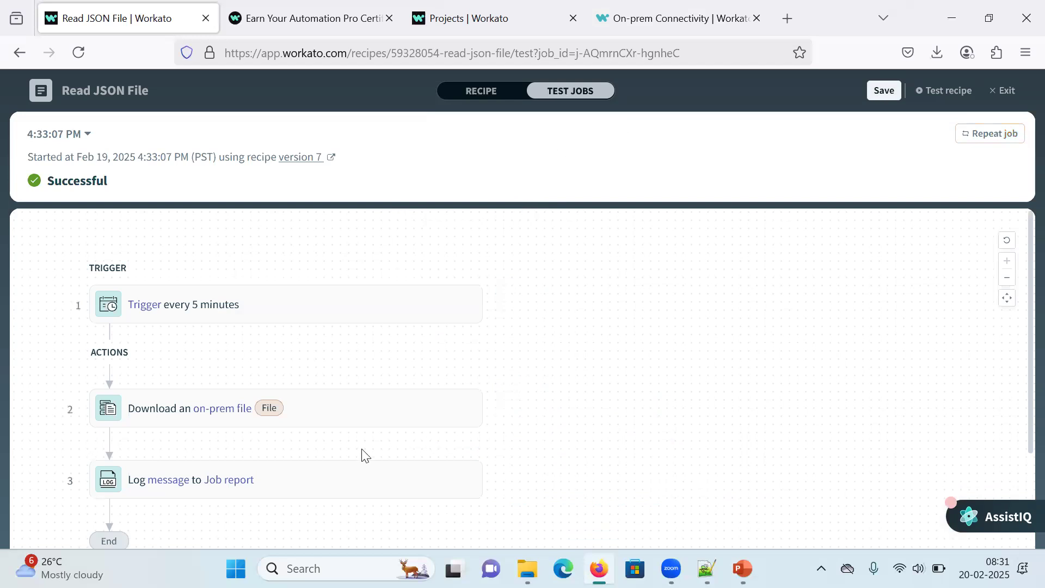
{"action": "left_click", "coordinate": [329, 470]}
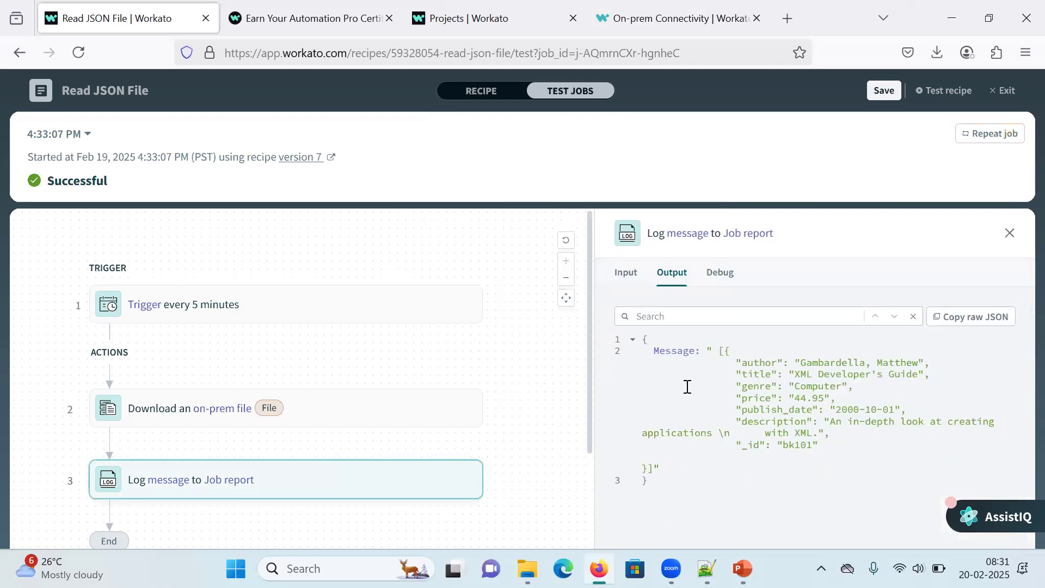
{"action": "left_click_drag", "start_coordinate": [718, 351], "coordinate": [659, 469]}
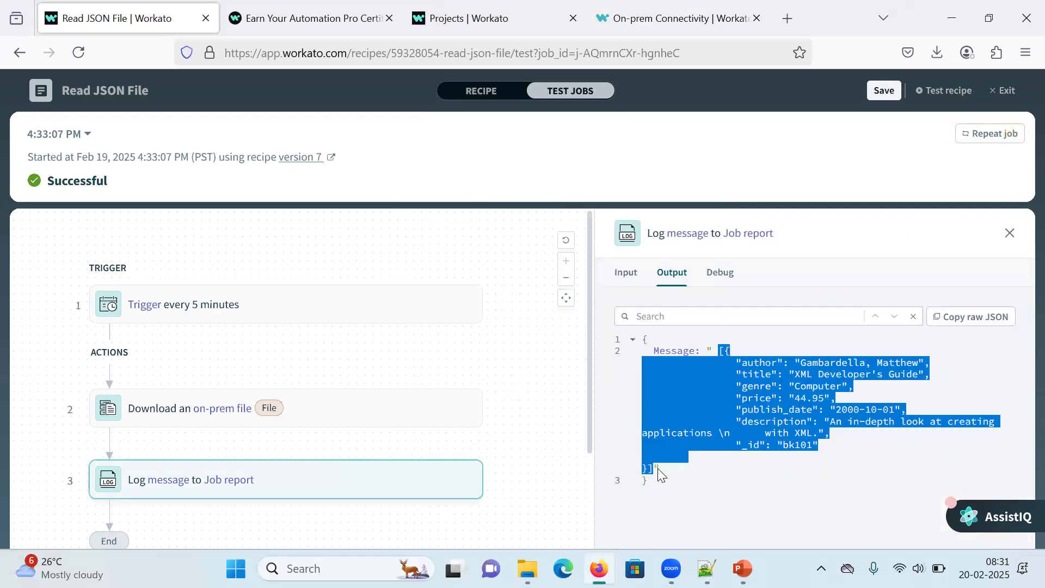